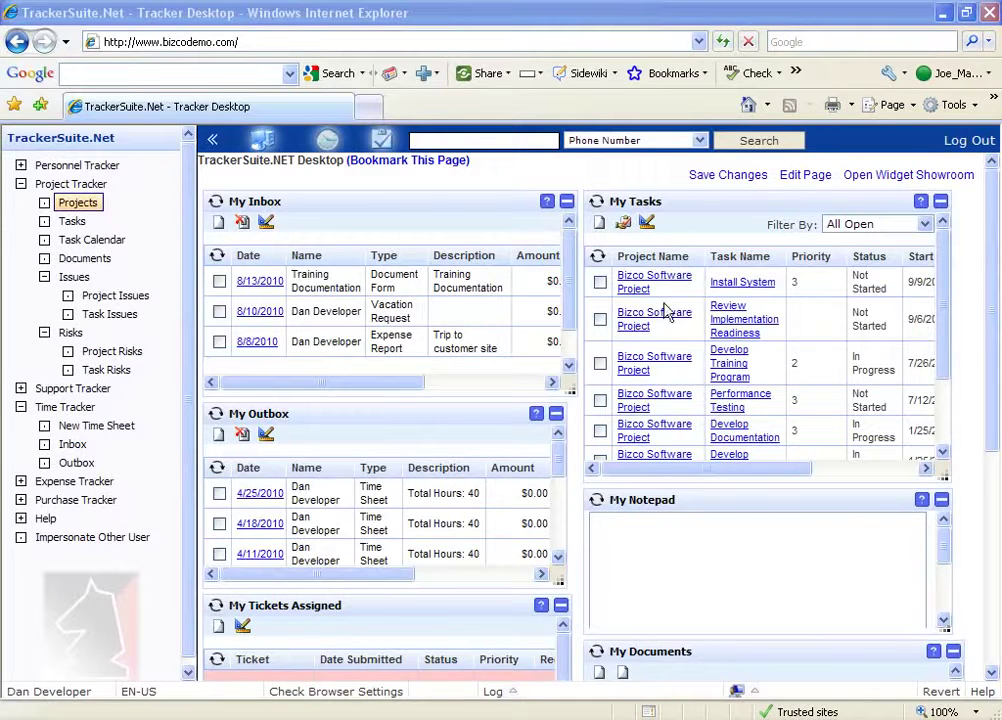
Step: Add the My Projects widget to the desktop from the widget showroom and save the page changes
left_click(903, 182)
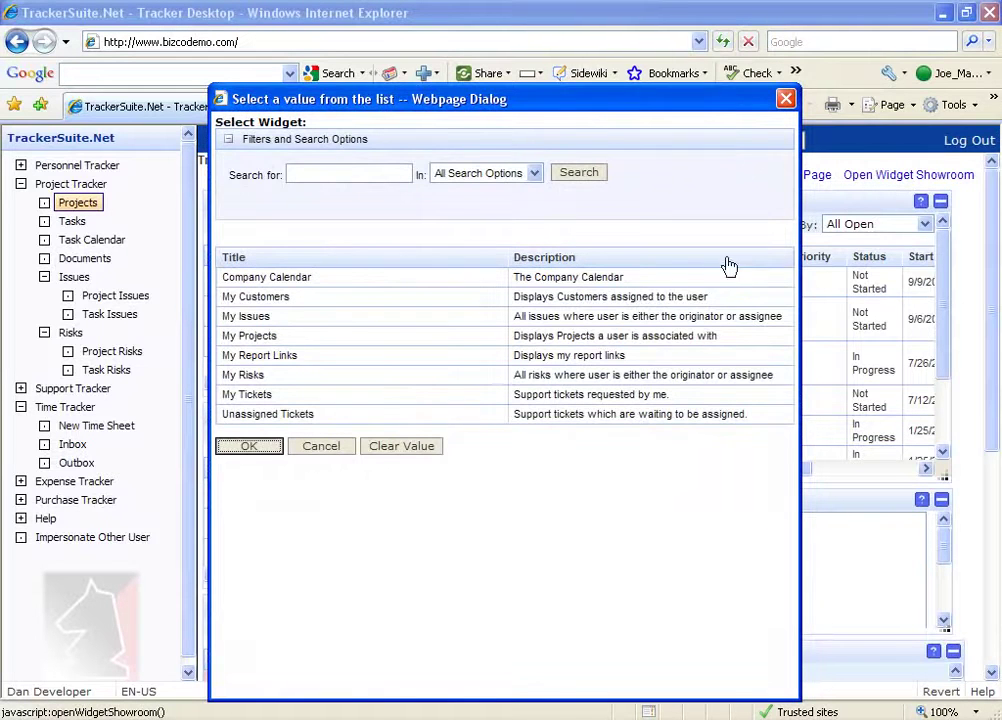
double_click(588, 336)
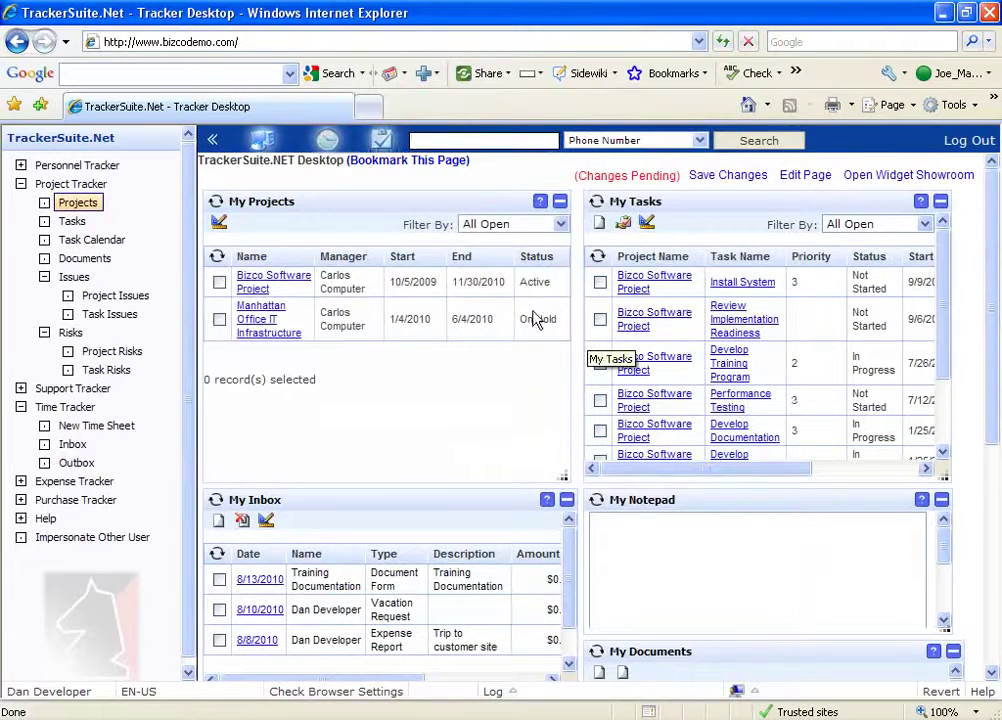
left_click(727, 178)
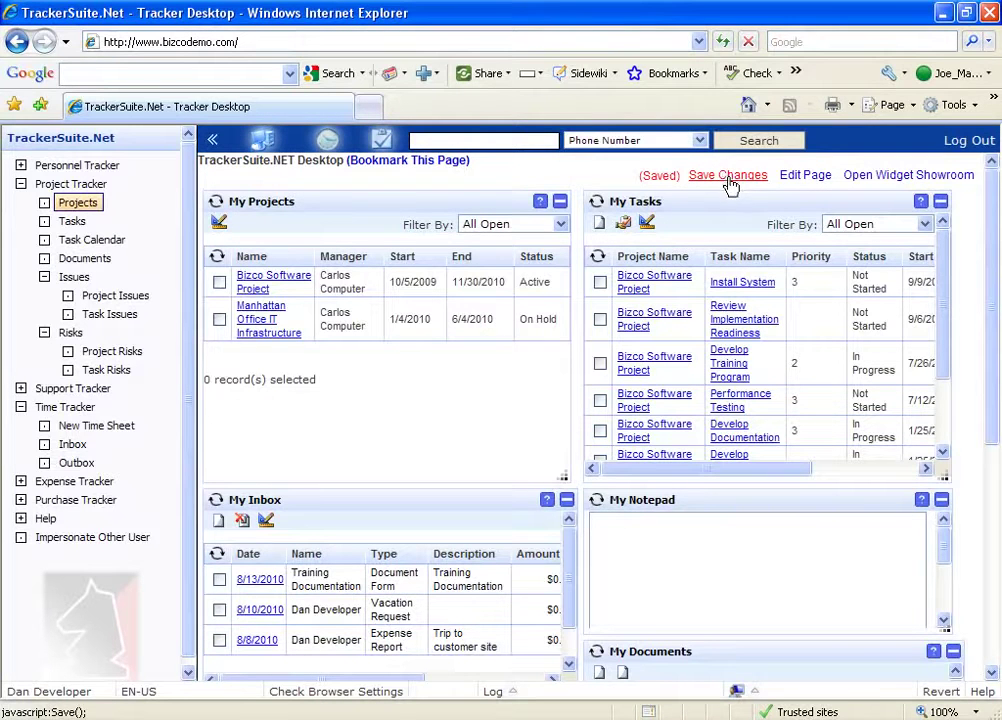
Step: Review the assignees and the issues of the Develop Documentation task, and close the task without saving
left_click_drag(950, 297, 944, 352)
left_click(745, 355)
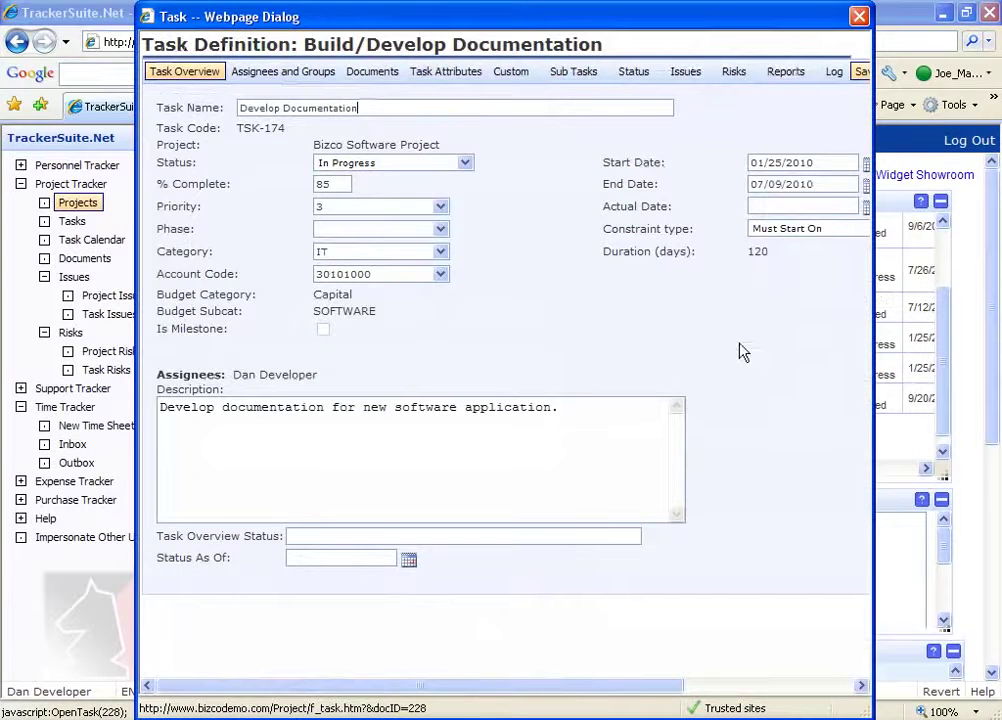
left_click(318, 76)
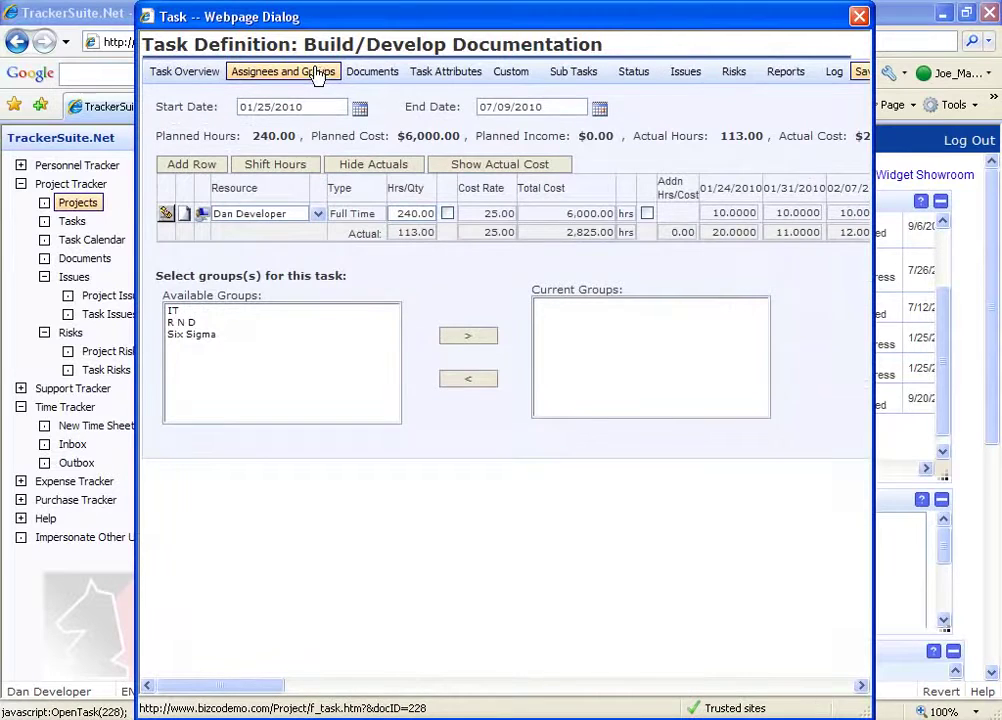
left_click(686, 79)
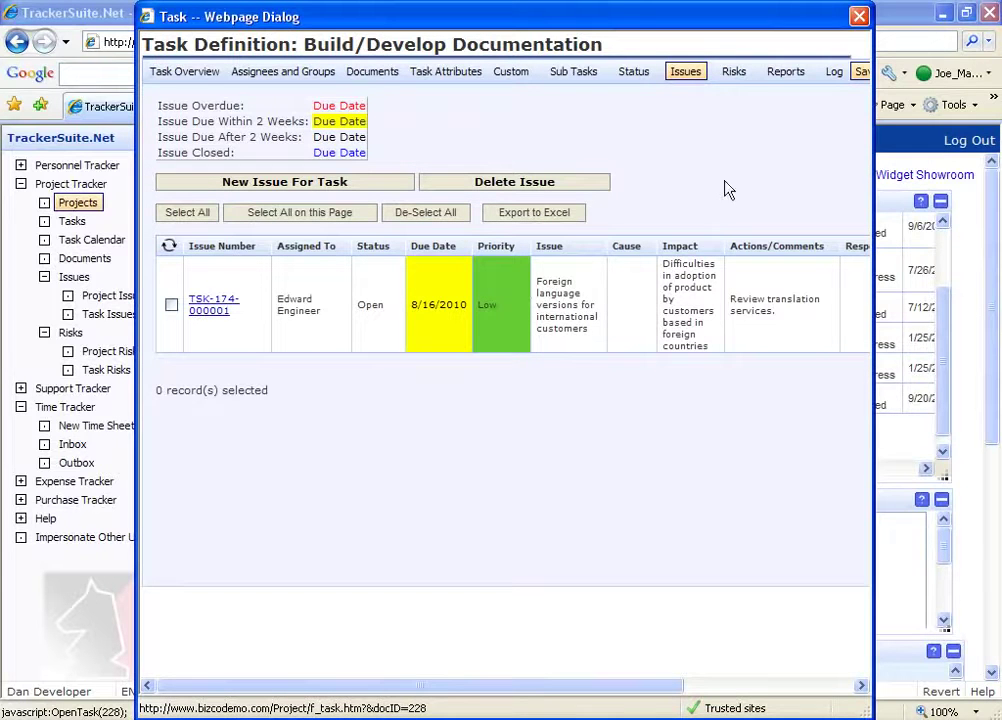
left_click(859, 17)
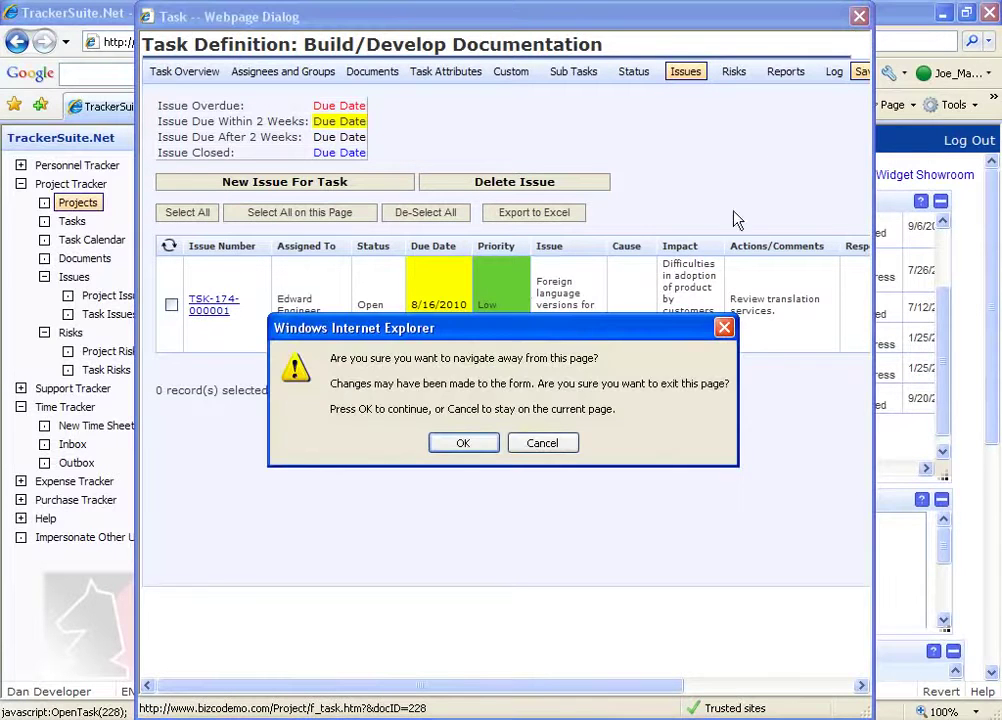
left_click(489, 440)
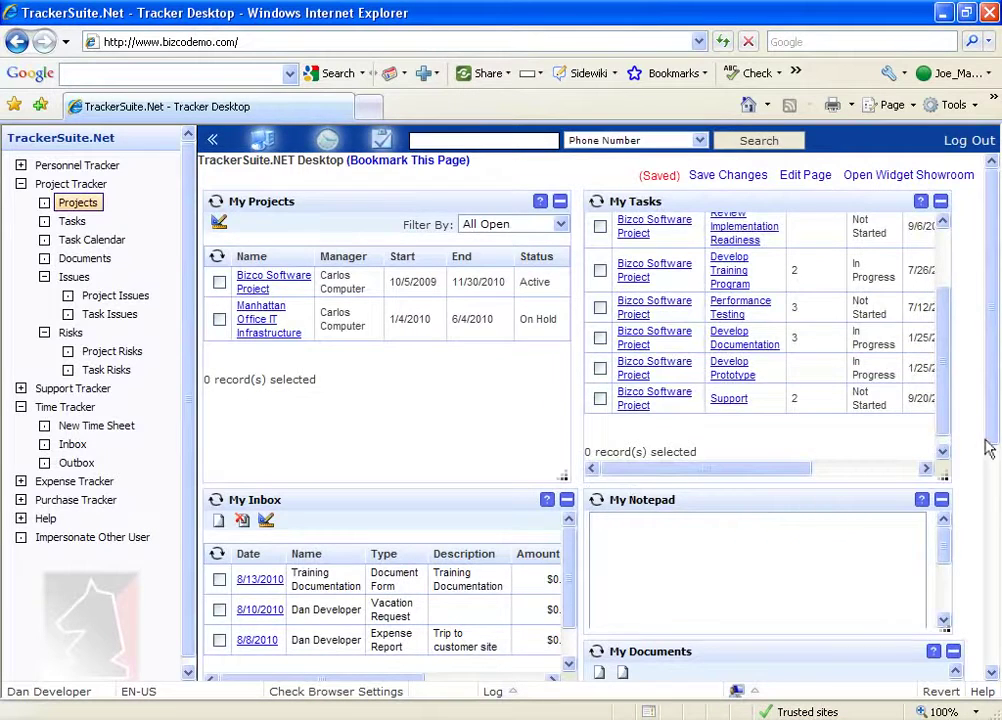
Step: Check out the Training Documentation document with the note "Updates to document" and close it
scroll(993, 445, "down", 4)
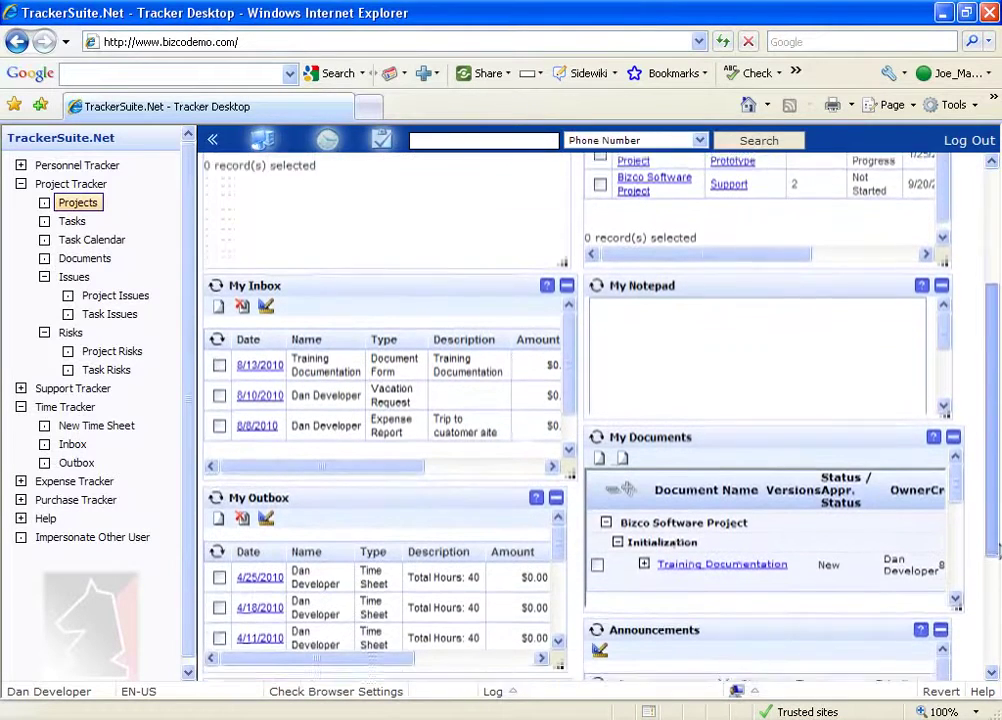
left_click(750, 552)
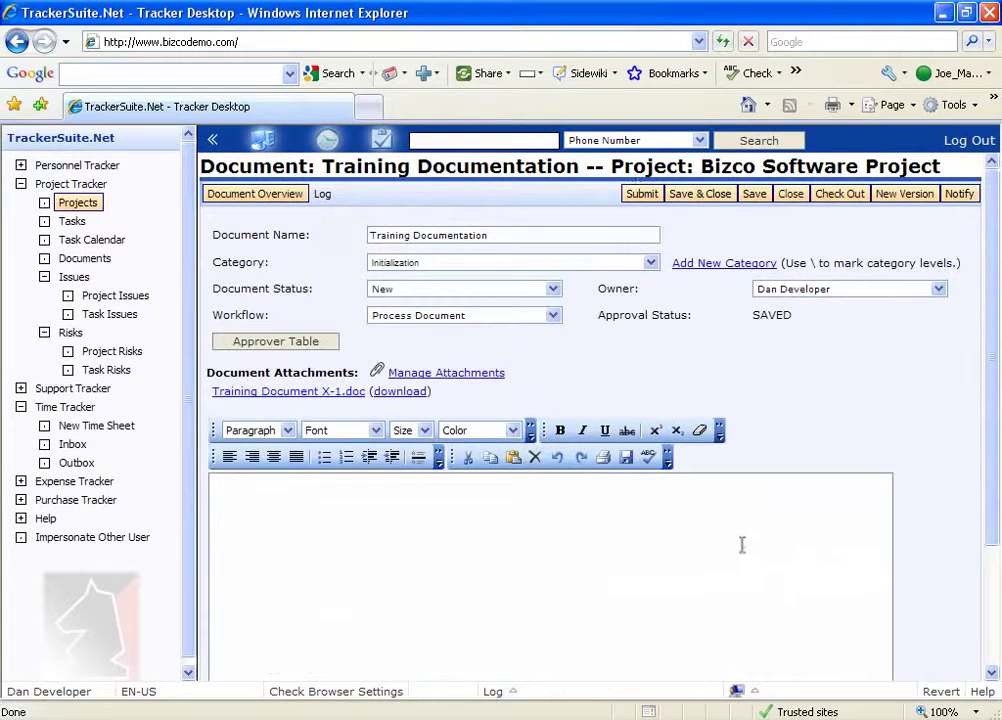
left_click(839, 194)
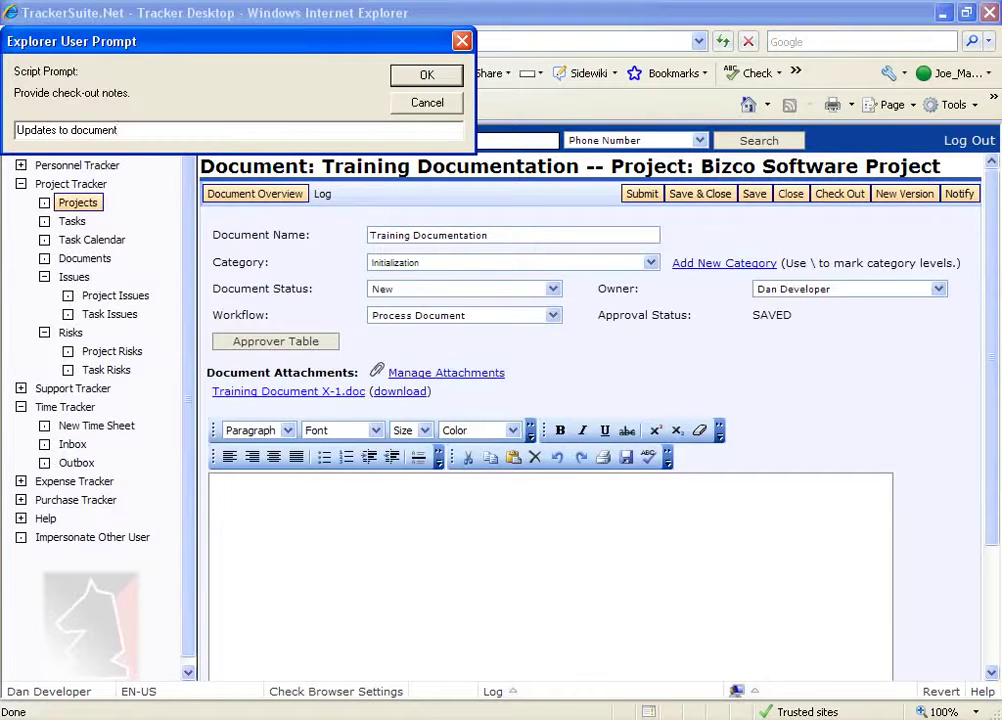
left_click(430, 80)
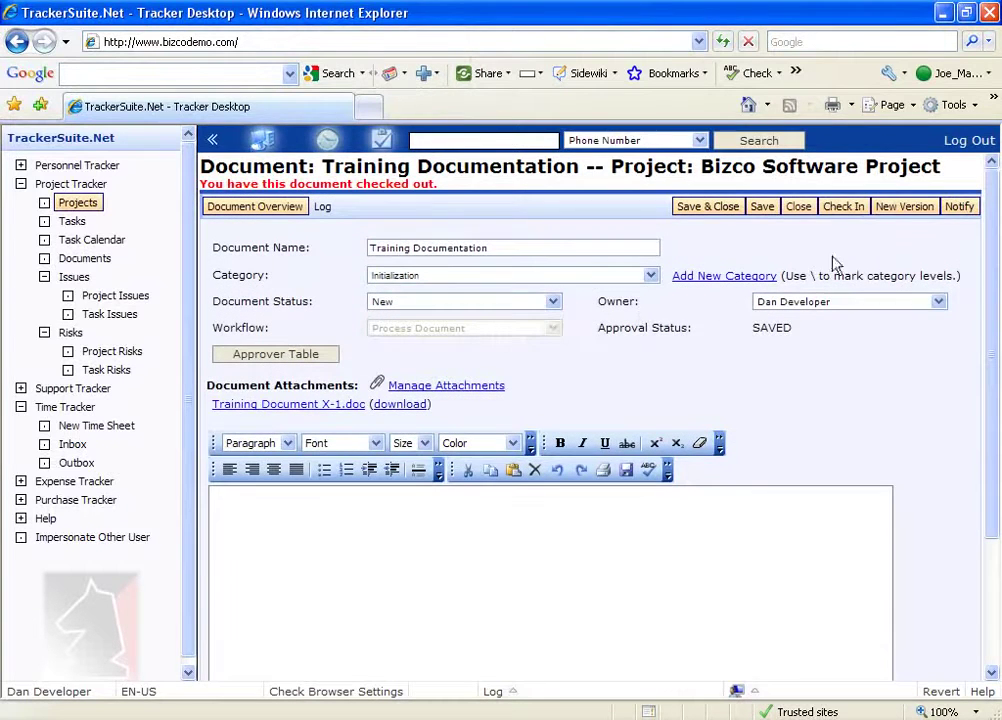
left_click(798, 207)
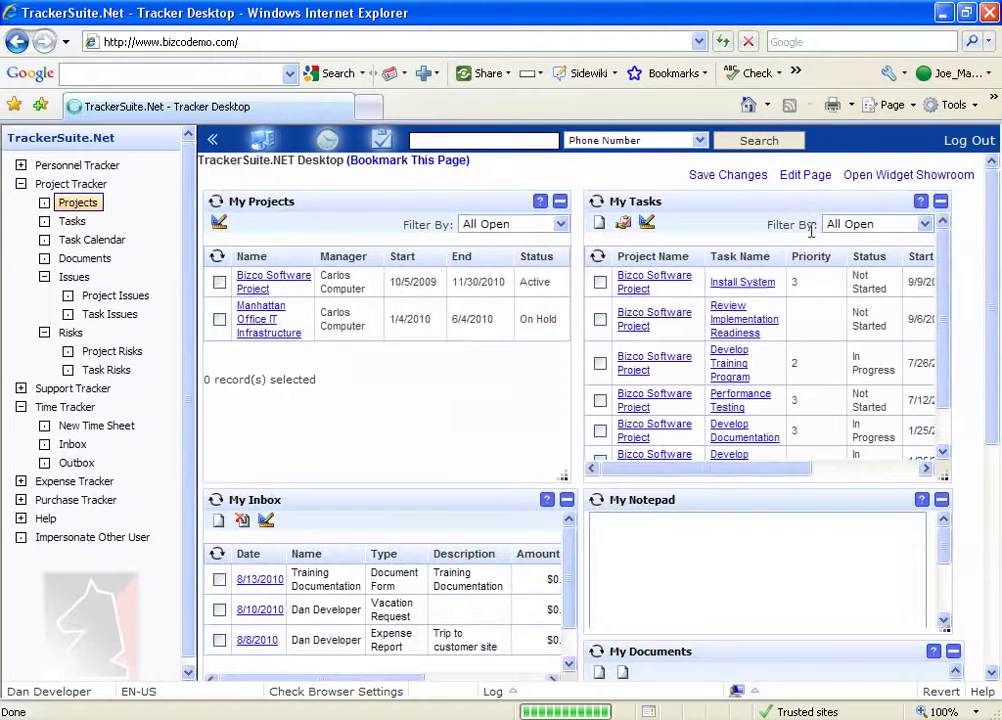
Step: Look at the document's entry in My Documents, and mark the Develop Documentation task complete in My Tasks
left_click_drag(993, 313, 997, 427)
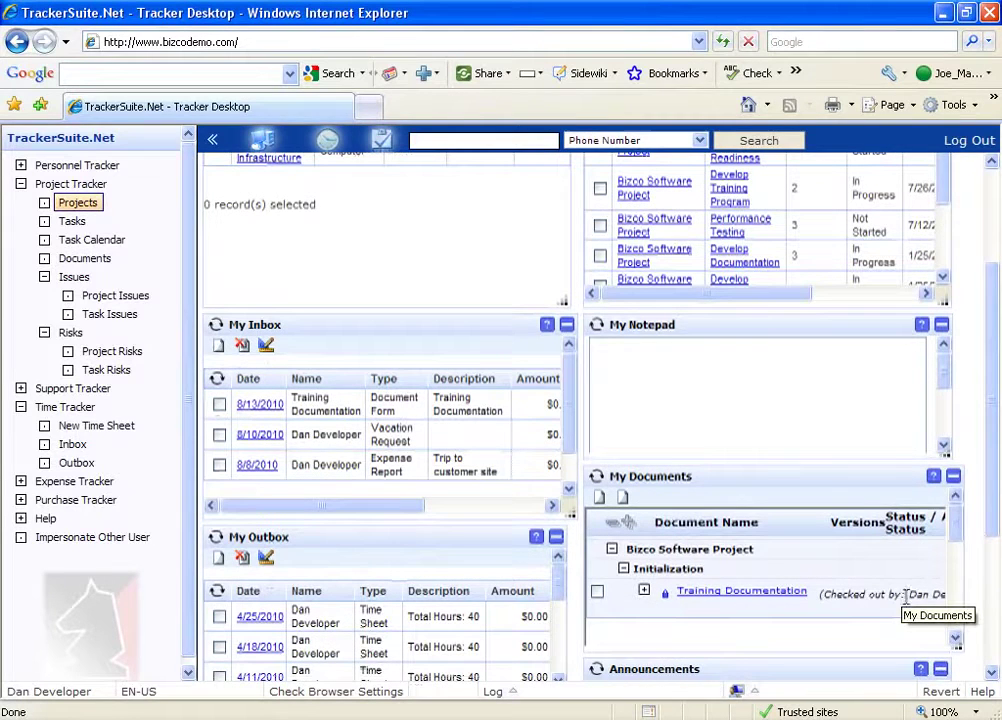
left_click_drag(993, 530, 995, 428)
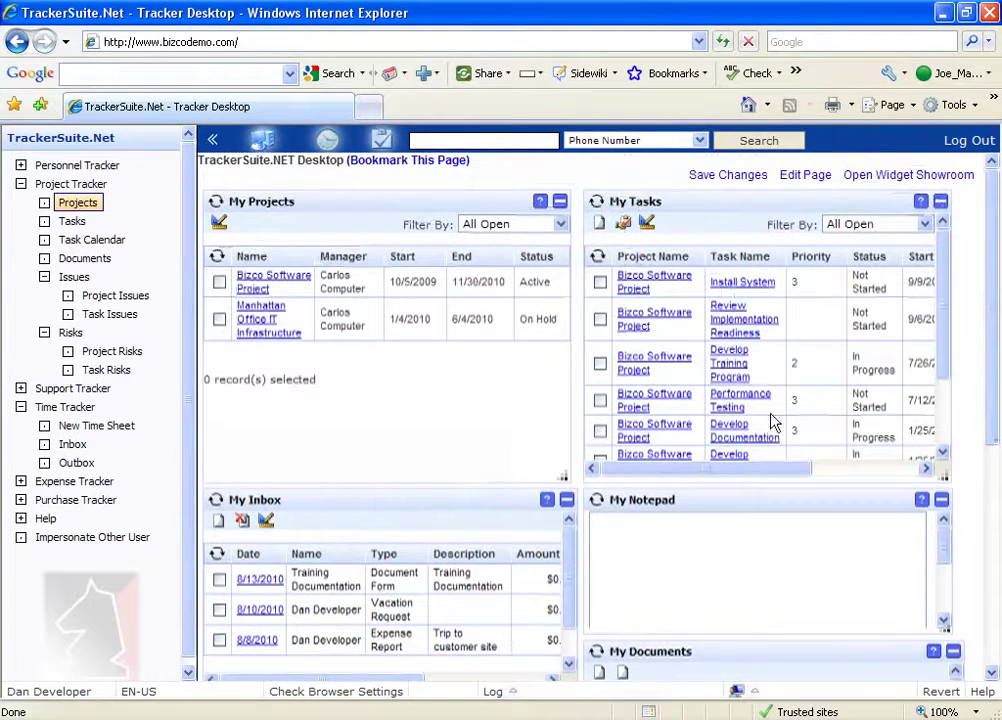
left_click(600, 431)
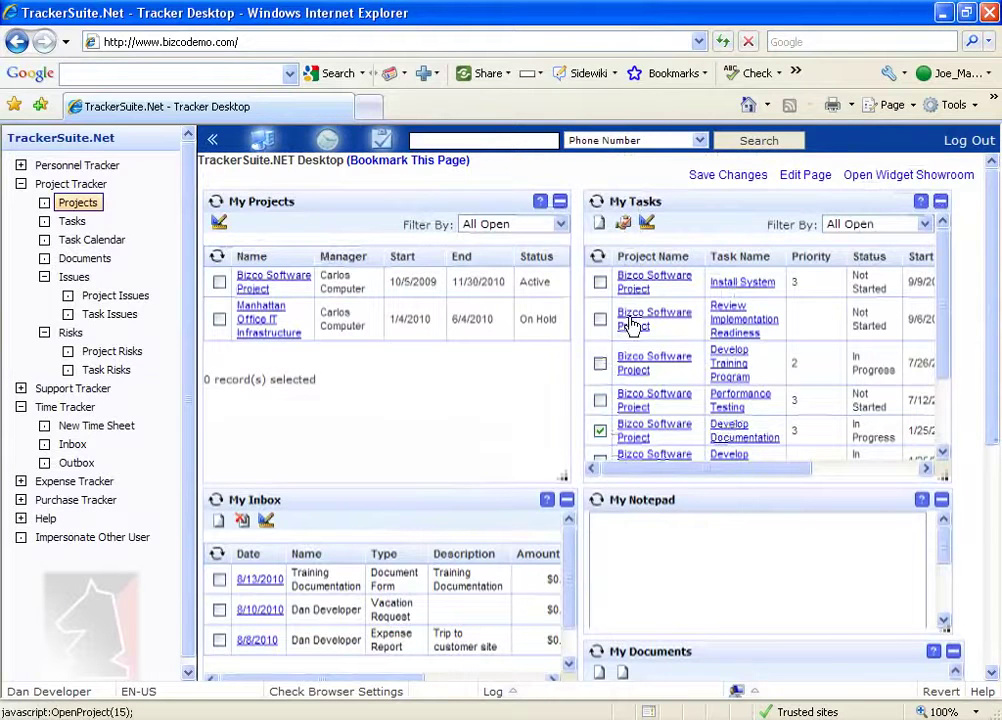
left_click(624, 226)
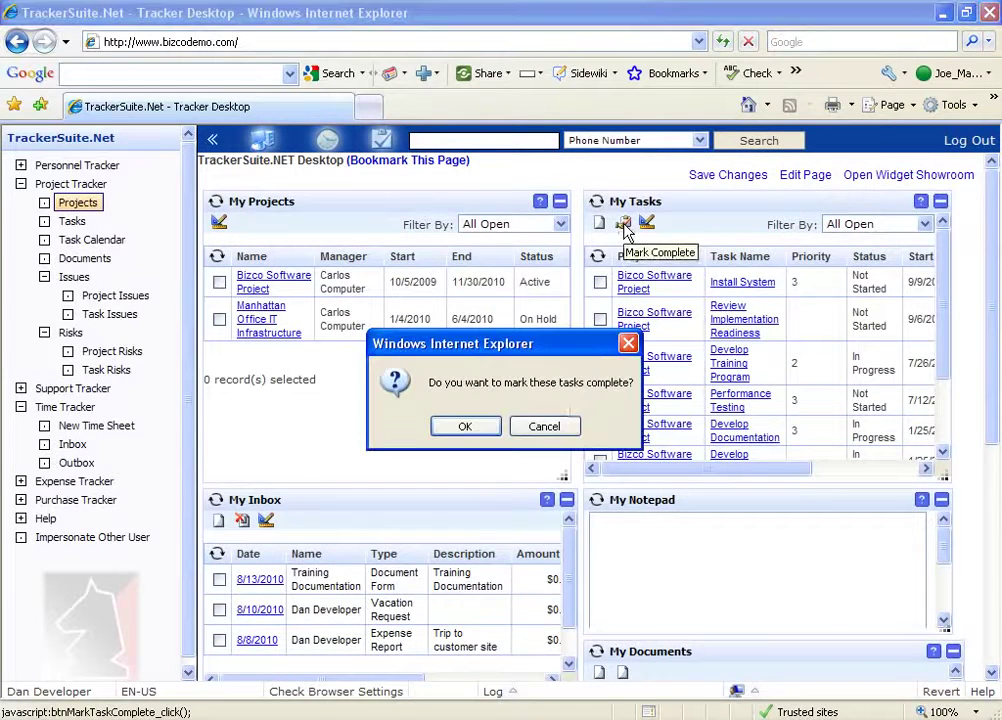
left_click(462, 426)
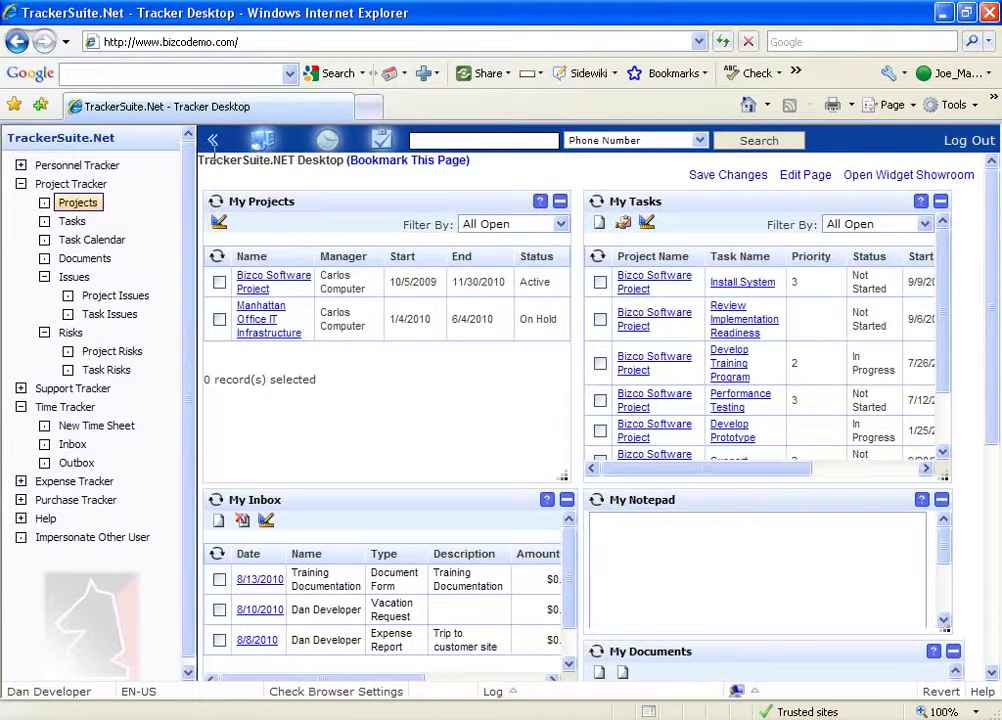
Step: Hide the navigation tree and create a new time sheet filled with the entries from the last submitted one
left_click(212, 140)
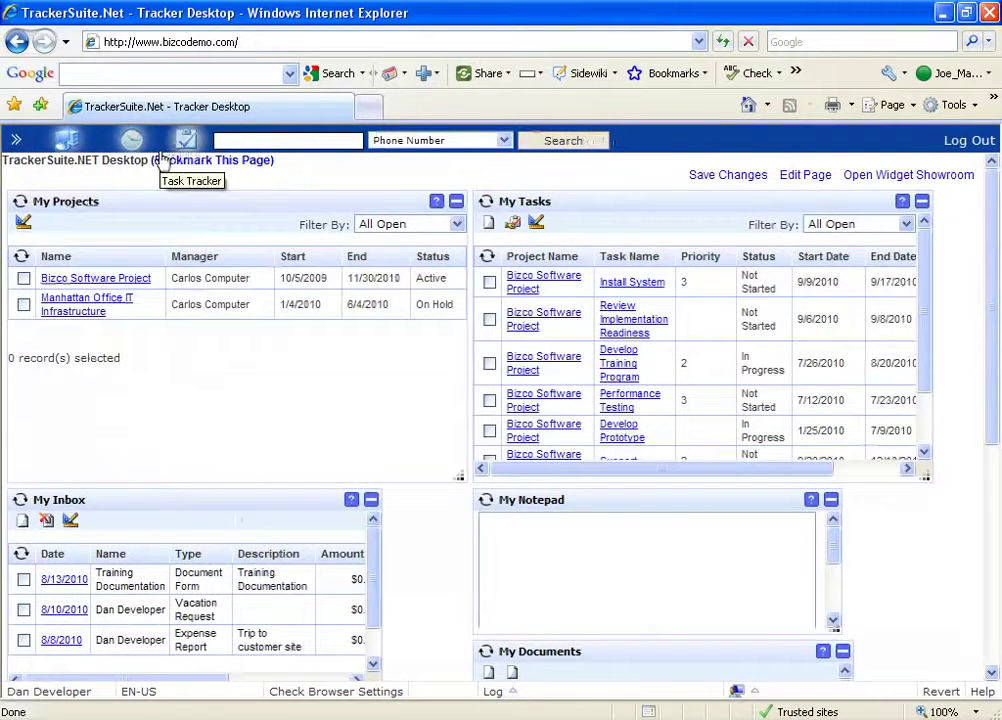
left_click(129, 140)
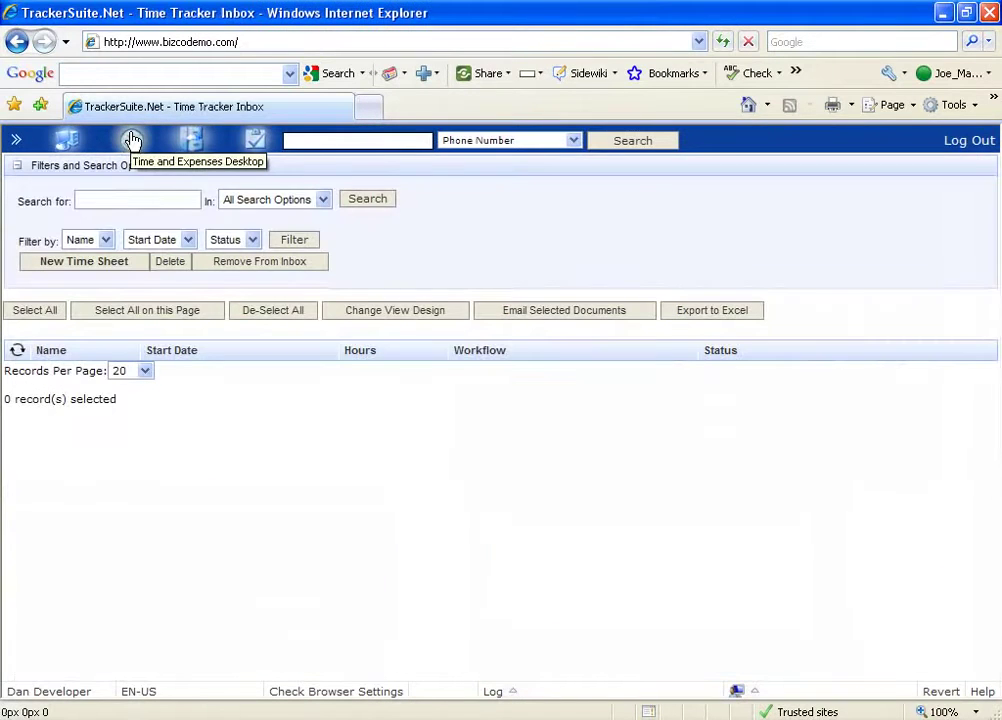
left_click(87, 264)
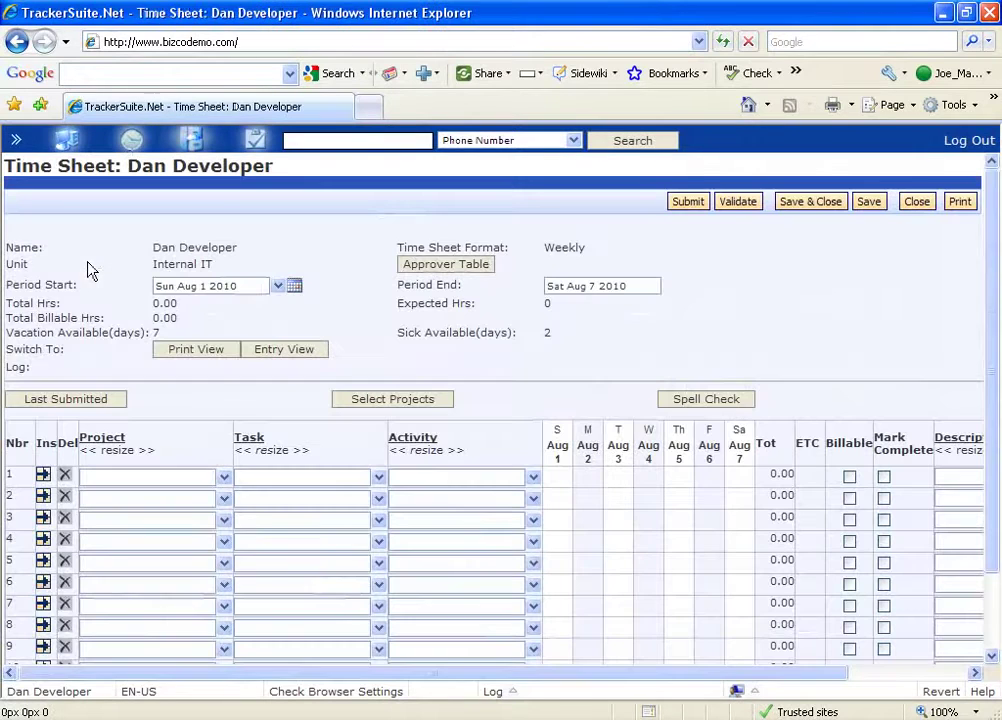
left_click(100, 400)
left_click(459, 428)
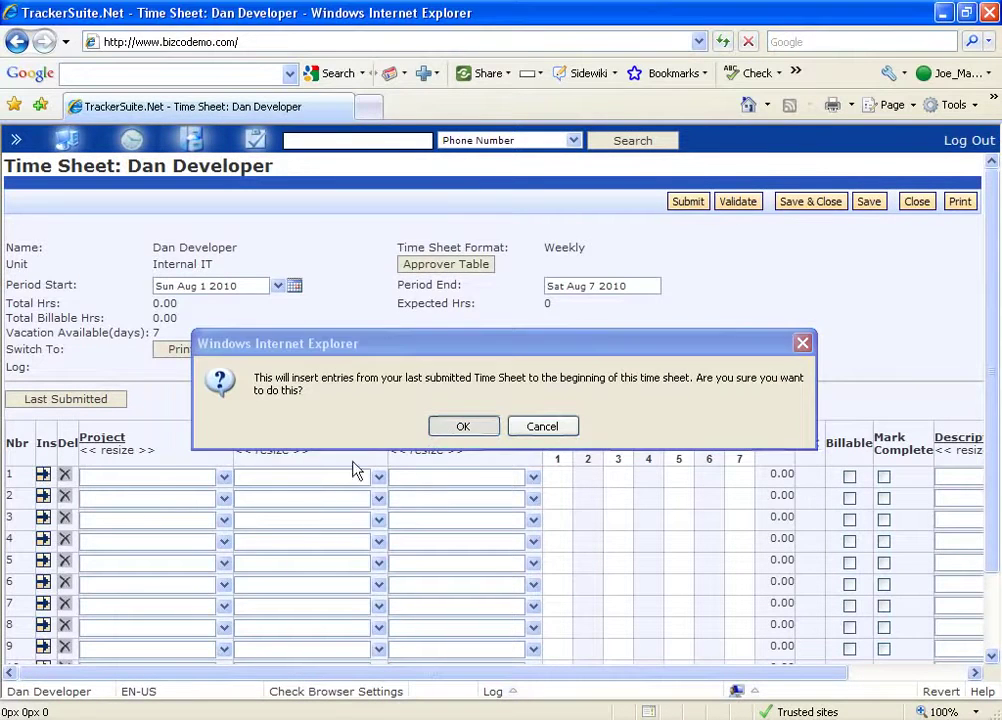
Step: Set row 3 of the time sheet to the Bizco Software Project and its Develop Documentation task
left_click(226, 521)
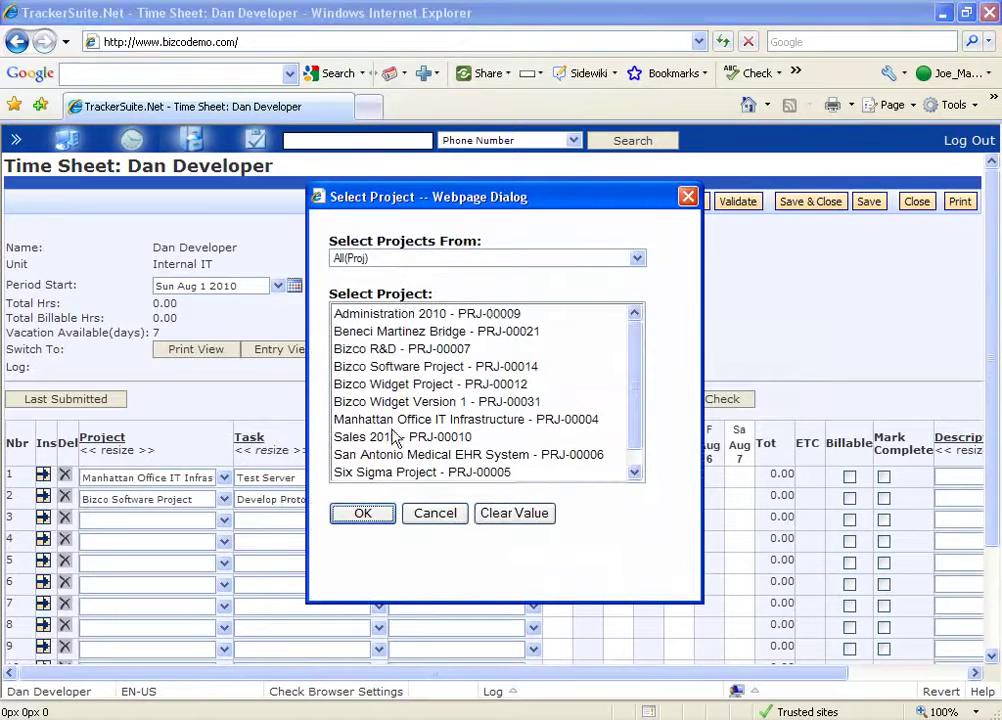
left_click(378, 516)
left_click(378, 521)
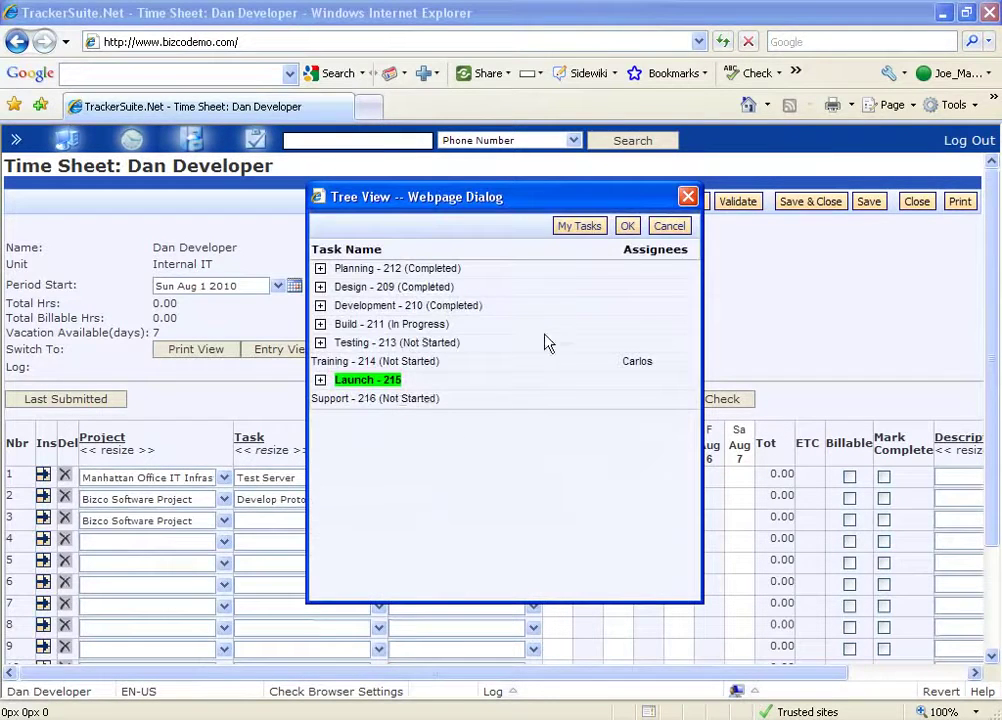
left_click(568, 230)
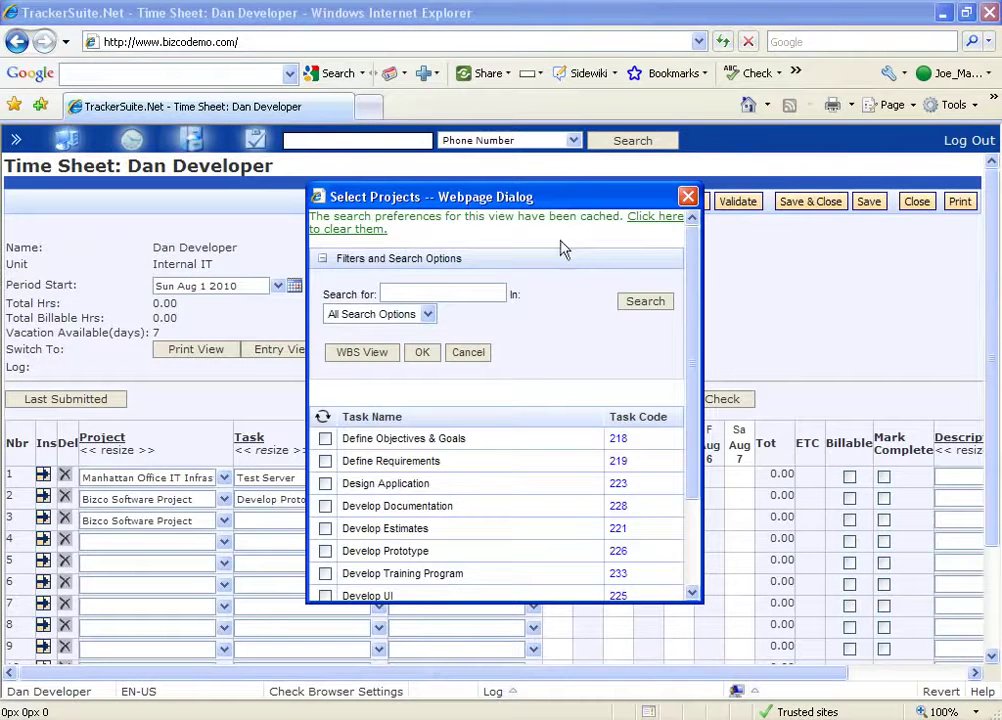
left_click(325, 506)
left_click(422, 352)
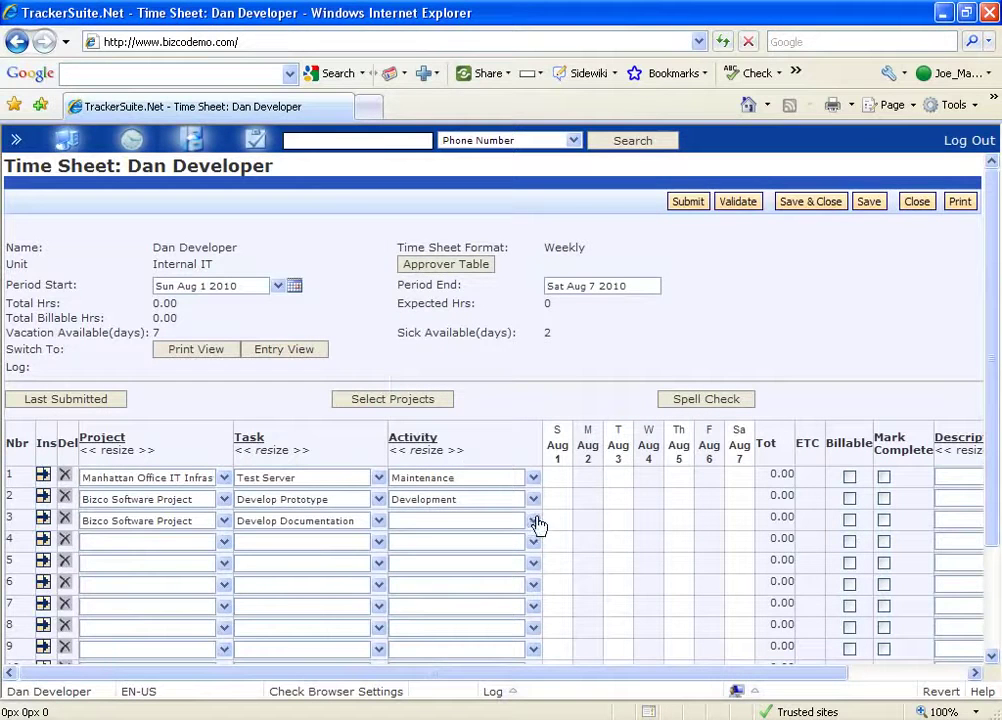
Step: Enter 8 hours in the Develop Documentation row for Tuesday, Aug 3
left_click(587, 519)
left_click(622, 520)
type("8")
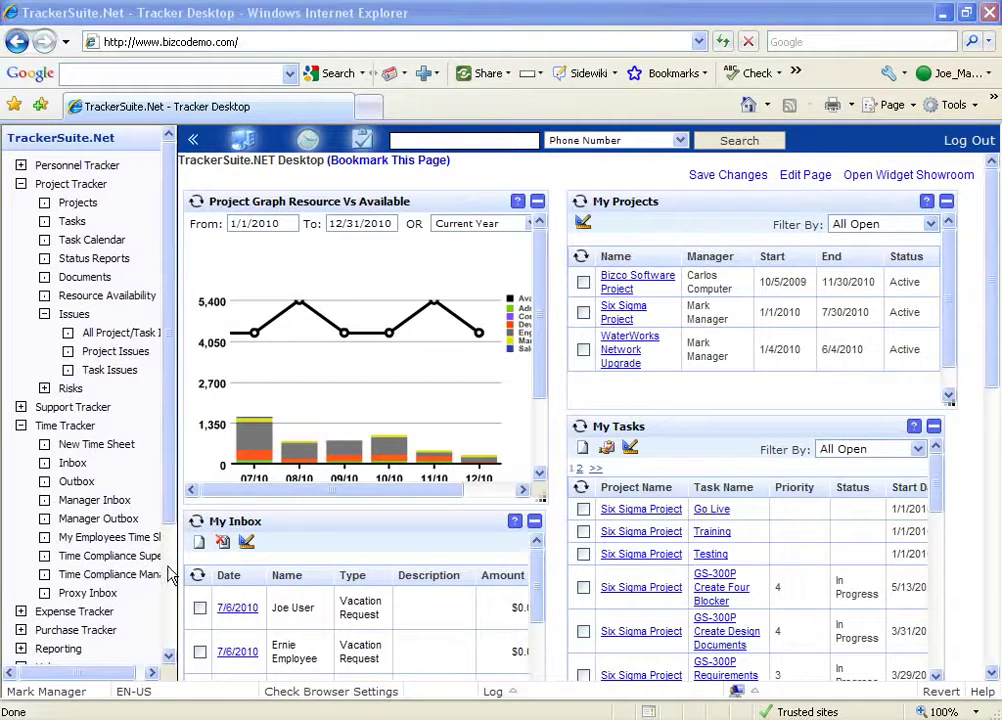
Step: Open the Bizco Software Project desktop with the navigation tree hidden, and examine its status, health, WBS summary and issues
left_click(622, 283)
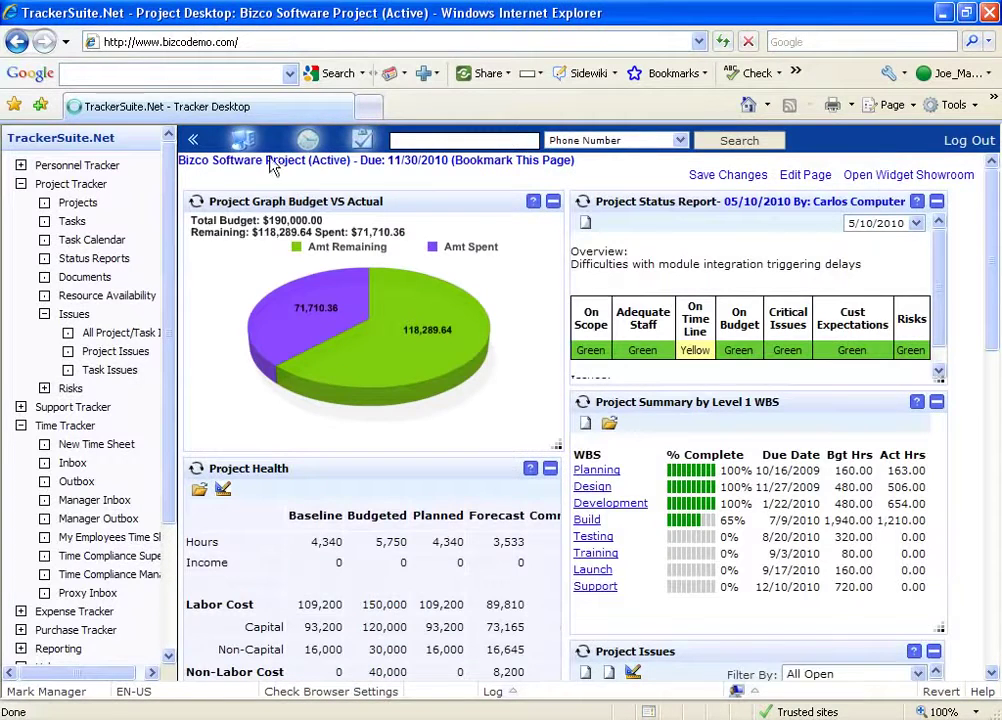
left_click(193, 140)
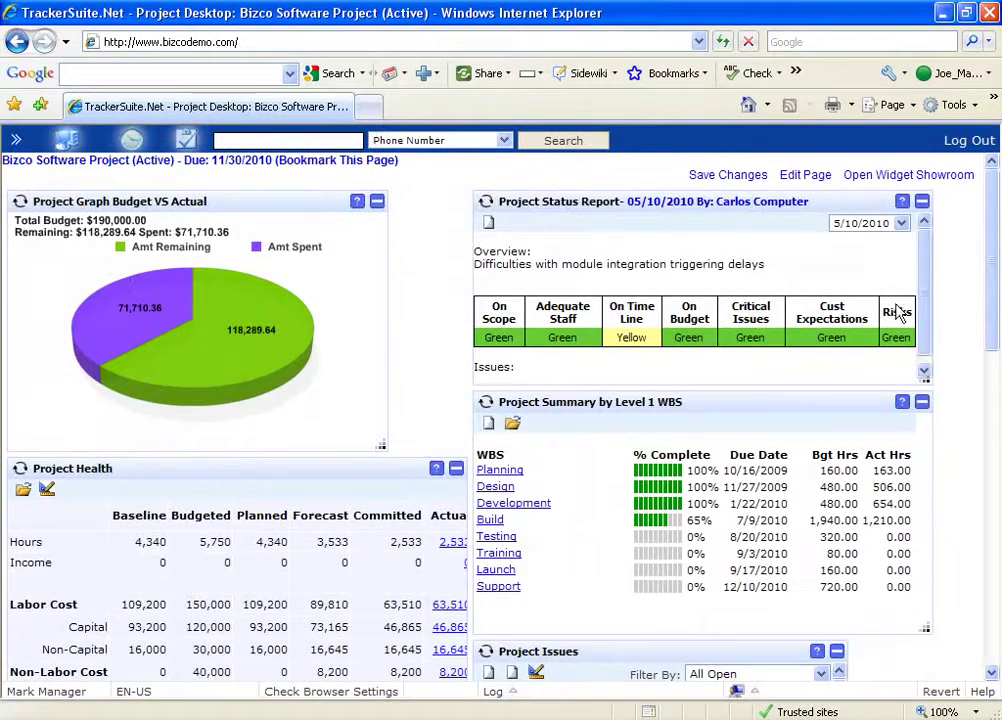
left_click_drag(991, 311, 993, 381)
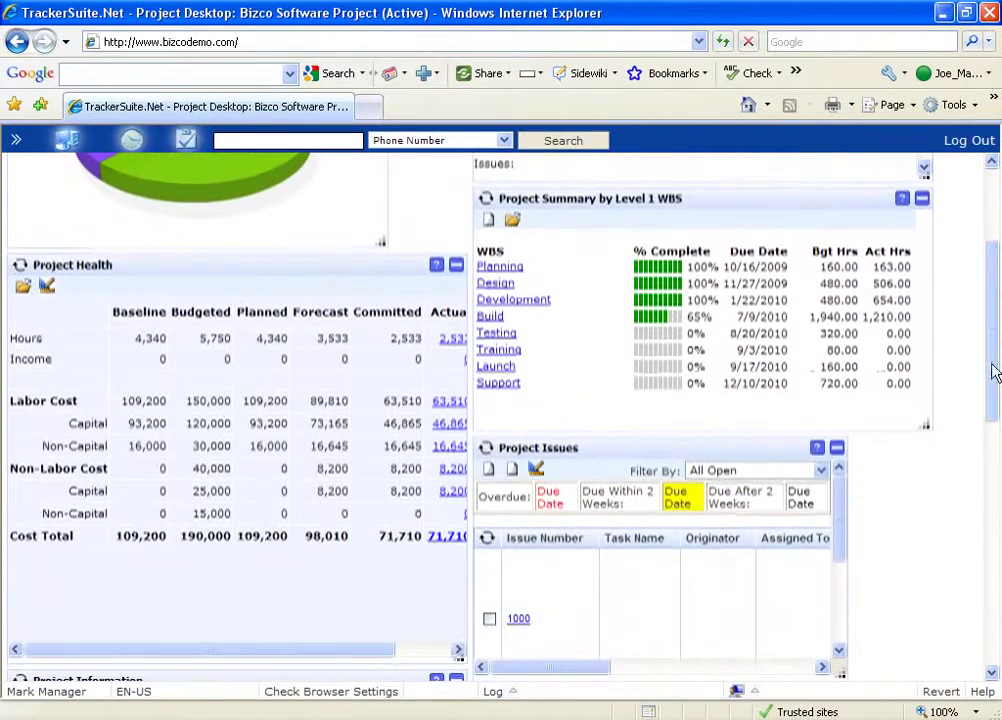
left_click_drag(845, 532, 857, 600)
left_click_drag(586, 664, 670, 675)
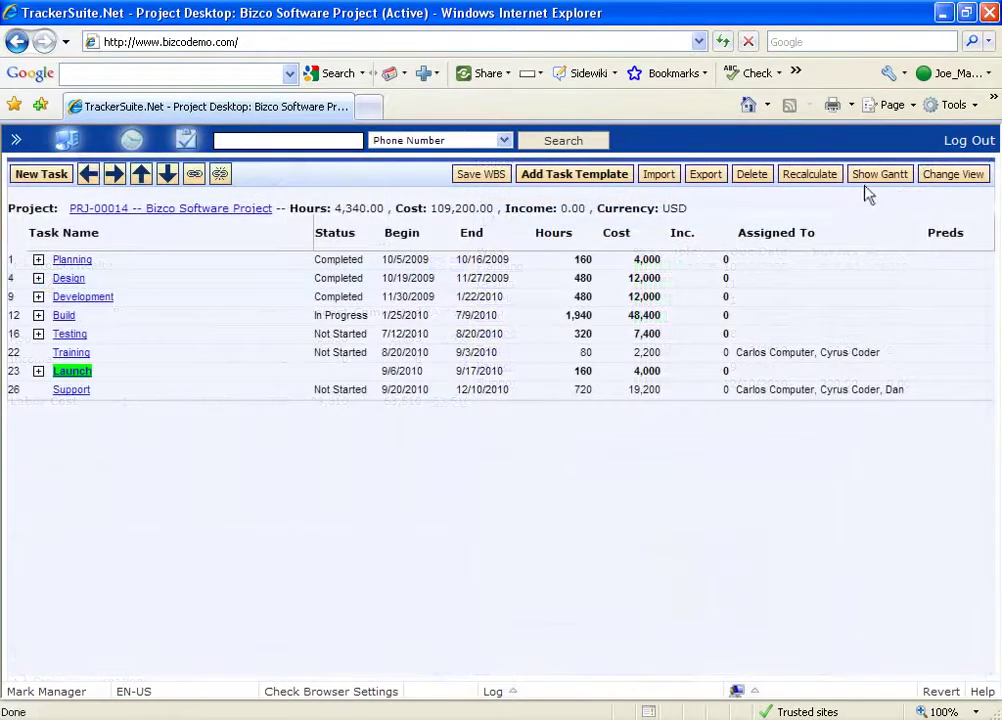
Step: Switch the Bizco Software Project's WBS to the Resource Plan vs Actual view
left_click(952, 175)
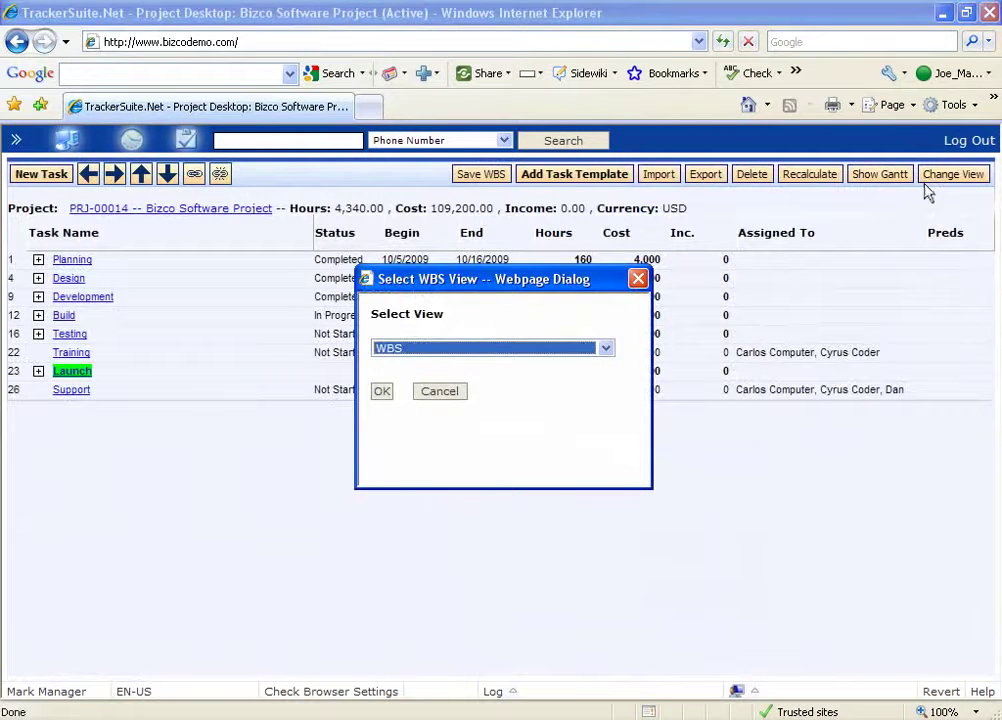
left_click(606, 349)
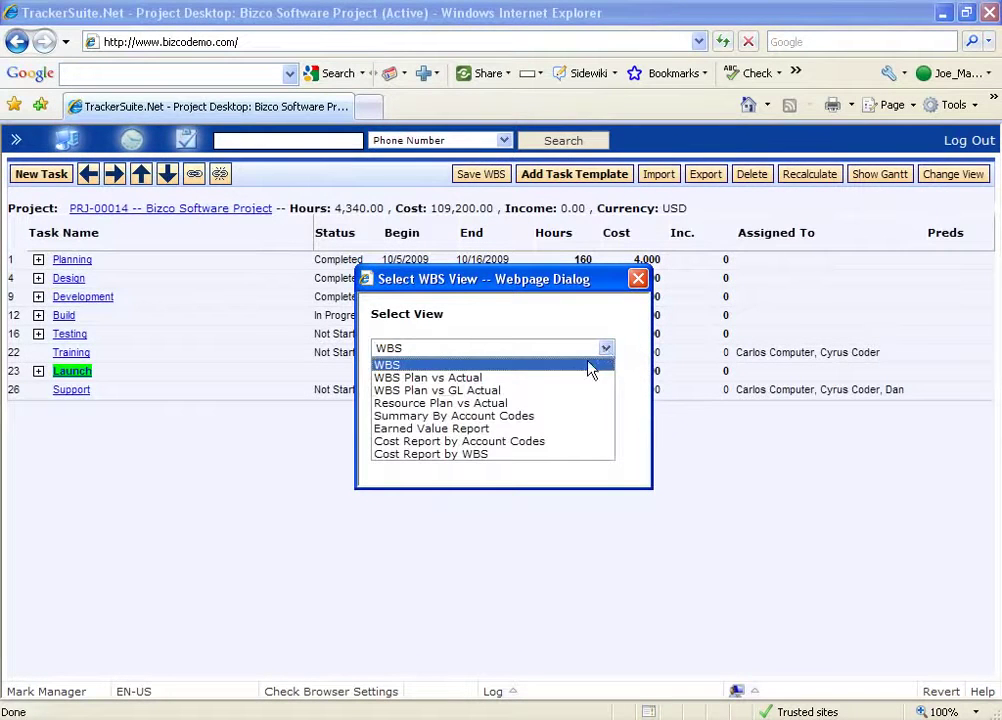
left_click(514, 403)
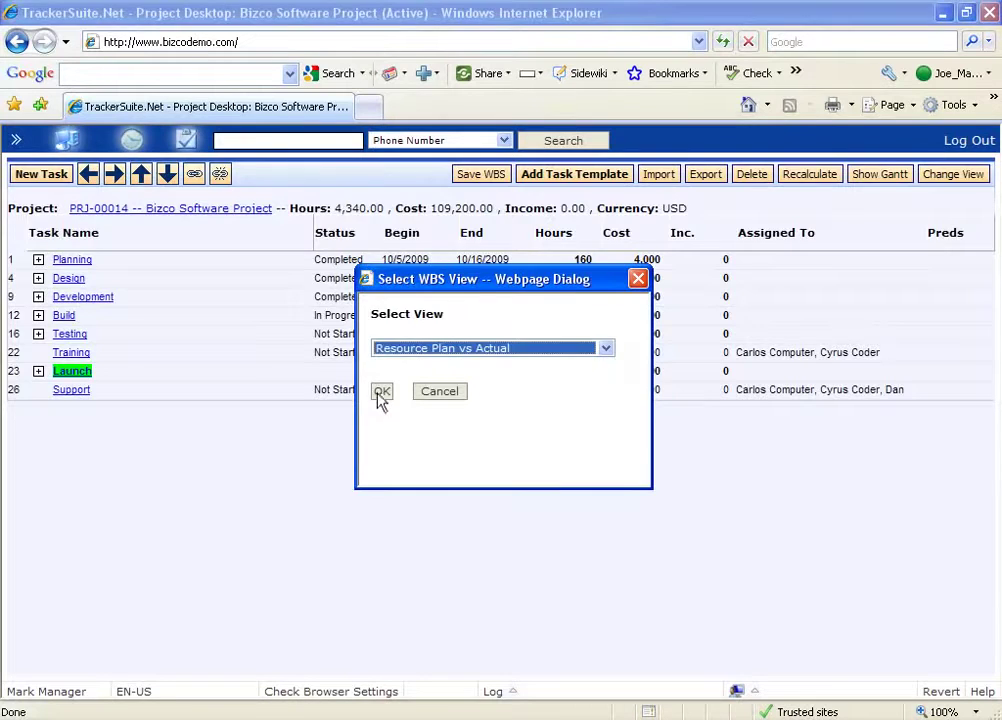
left_click(381, 393)
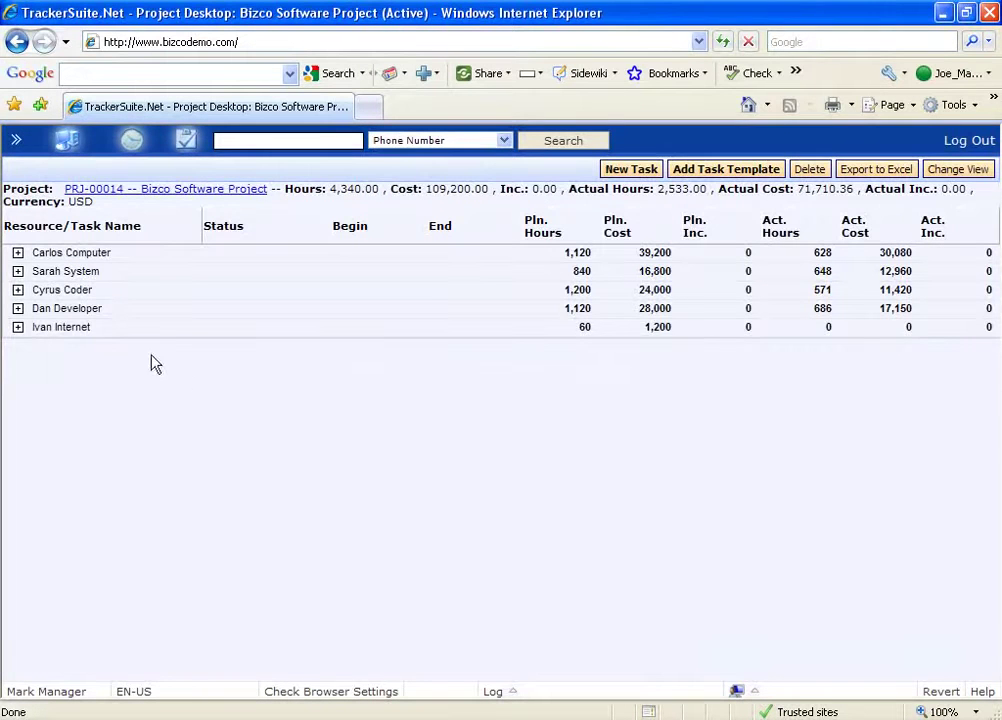
Step: Expand the first resource in the Resource Plan vs Actual view to examine the tasks assigned to it
left_click(18, 253)
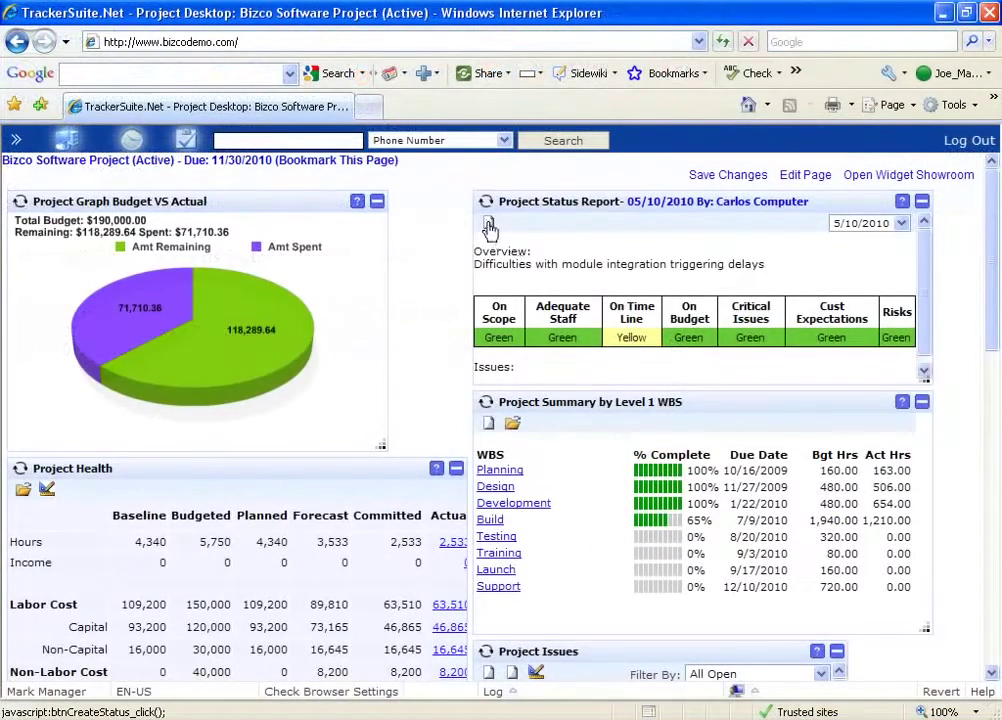
Step: Create a Bizco Software Project status report populated from the latest one, with detailed status "Modules crashing when they try to interact with existing system."
left_click(488, 224)
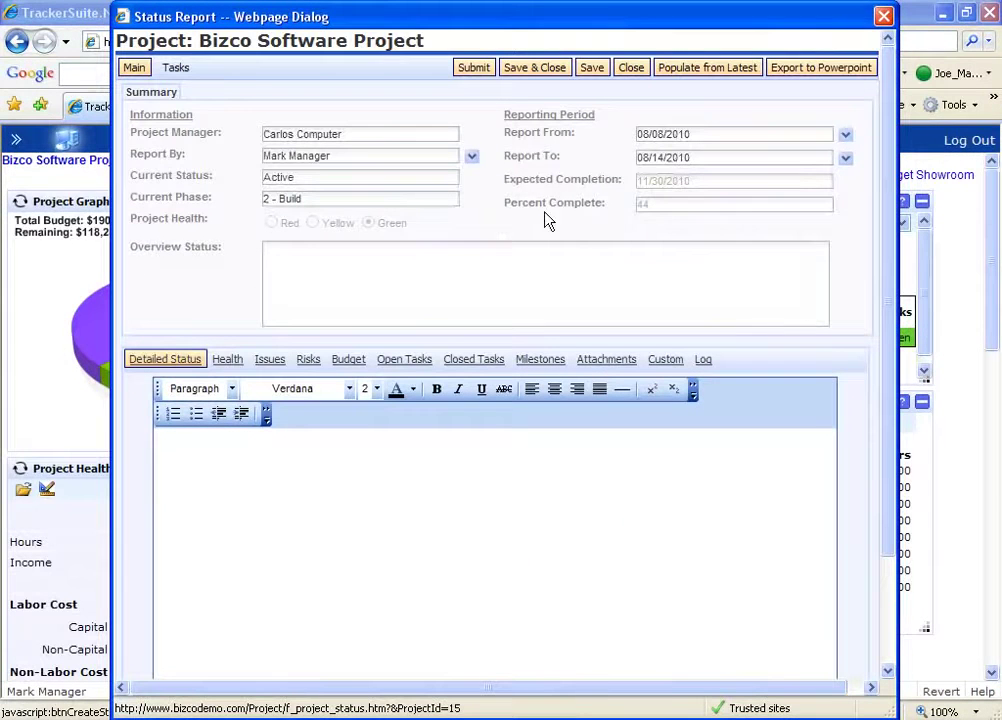
left_click(707, 70)
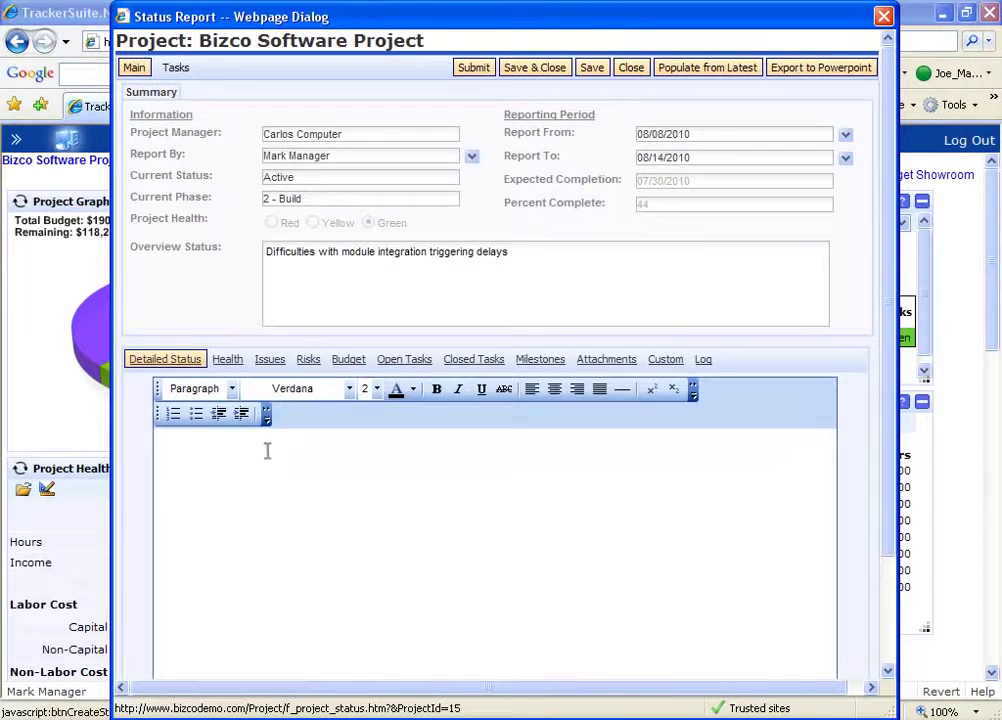
type("les crashing when they try to interact with existing system.")
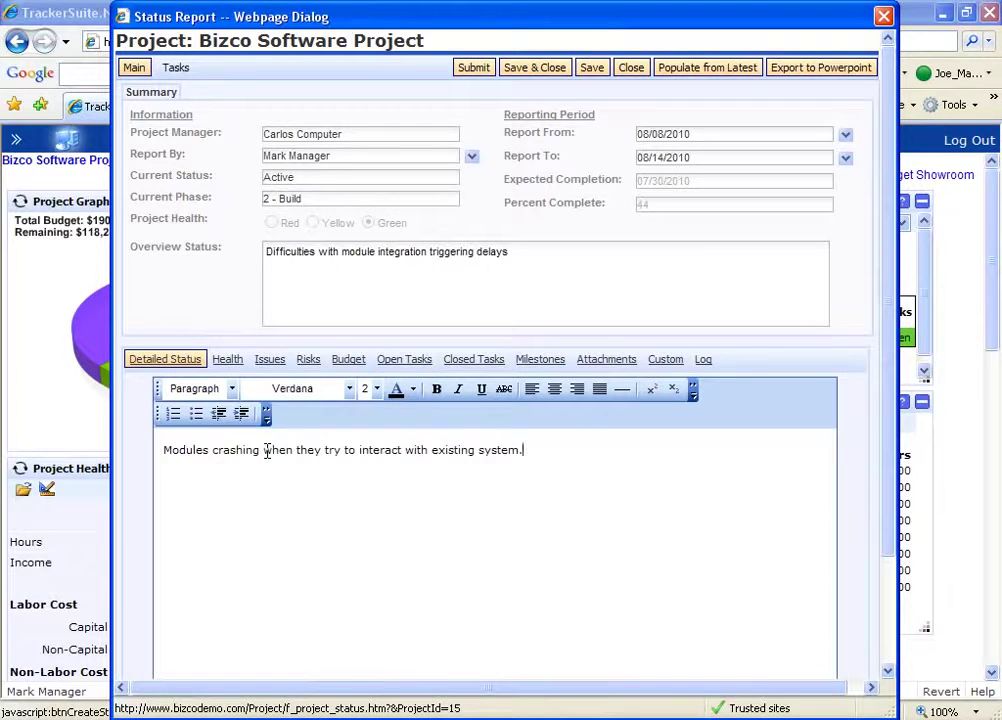
Step: Review the status report's Health, Issues, Budget and Open Tasks sections, and export the report to PowerPoint
left_click(240, 365)
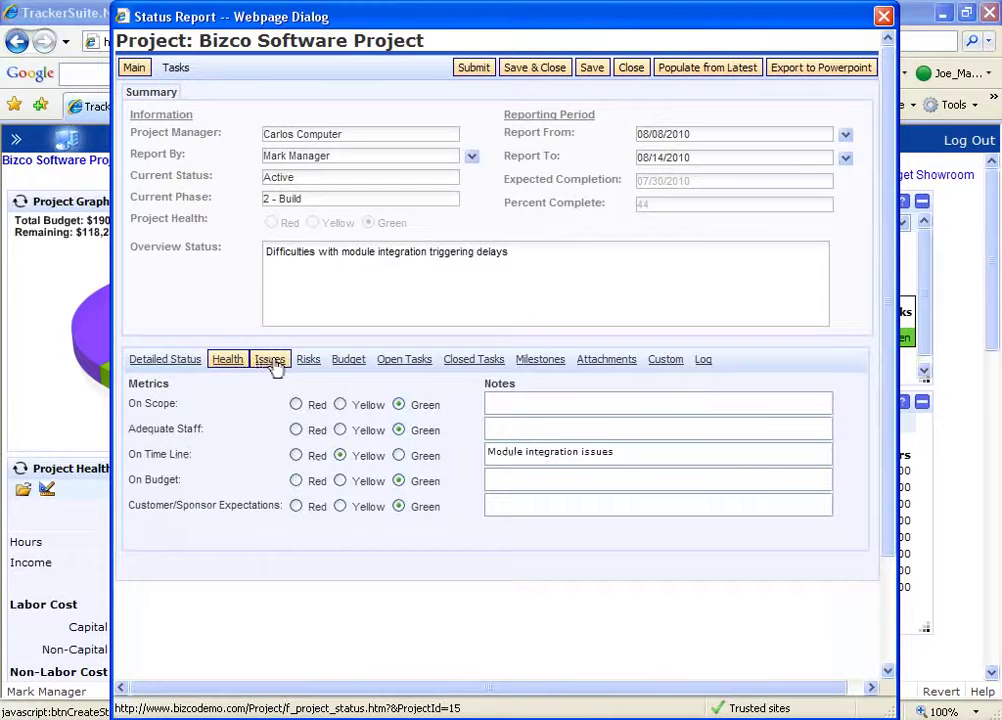
left_click(270, 362)
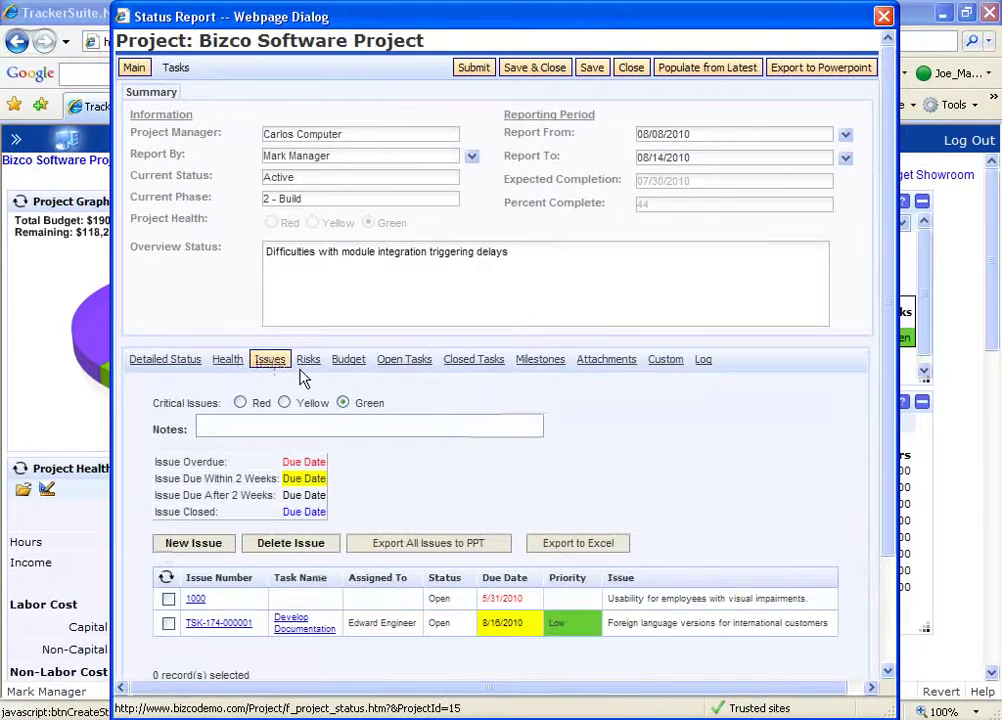
left_click(363, 364)
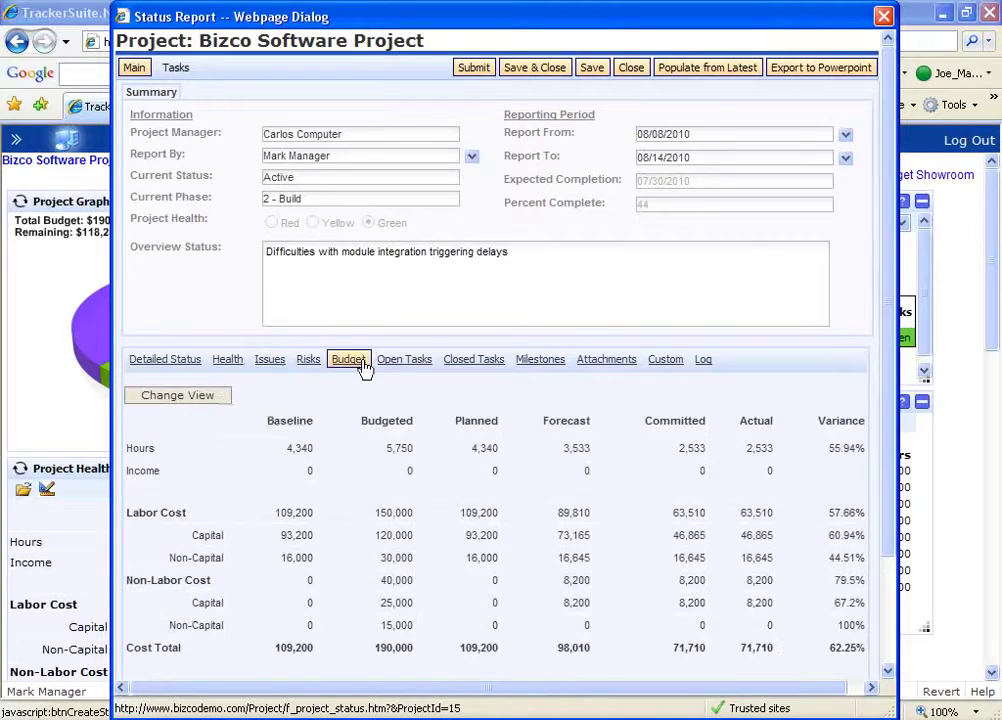
left_click(410, 362)
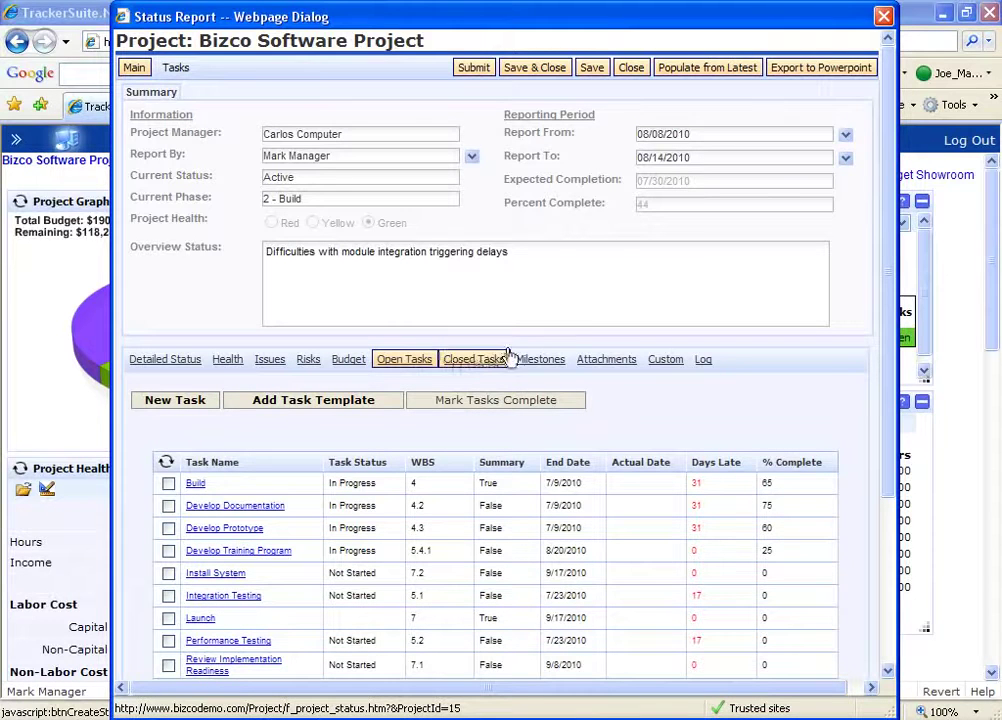
left_click(843, 69)
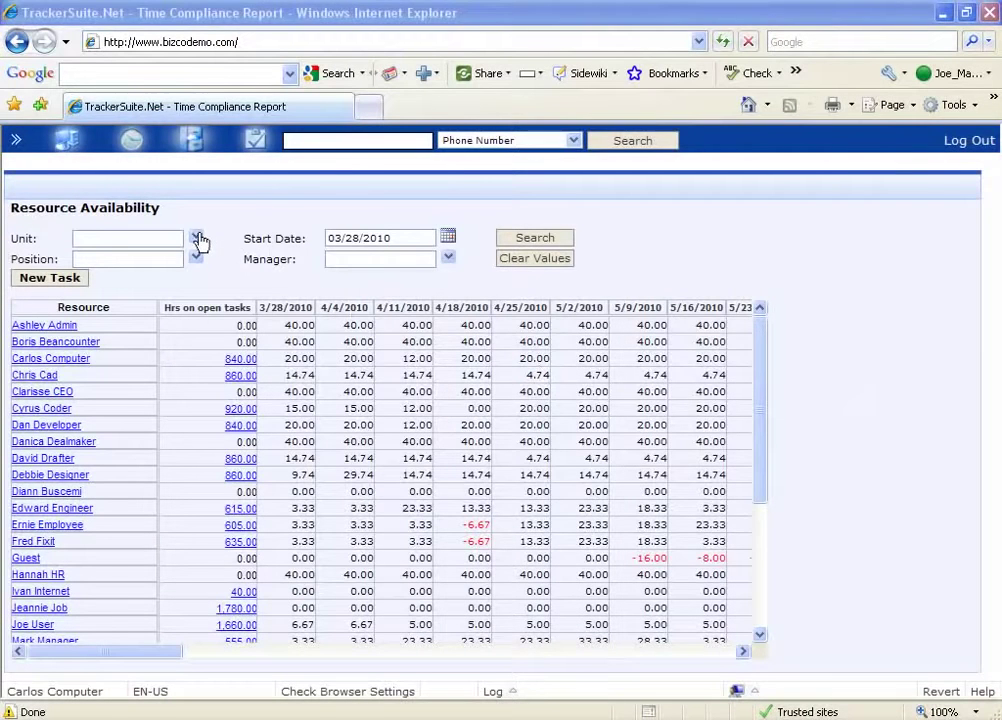
Step: Filter Resource Availability to the INT - Internal IT unit and open the third resource listed
left_click(196, 238)
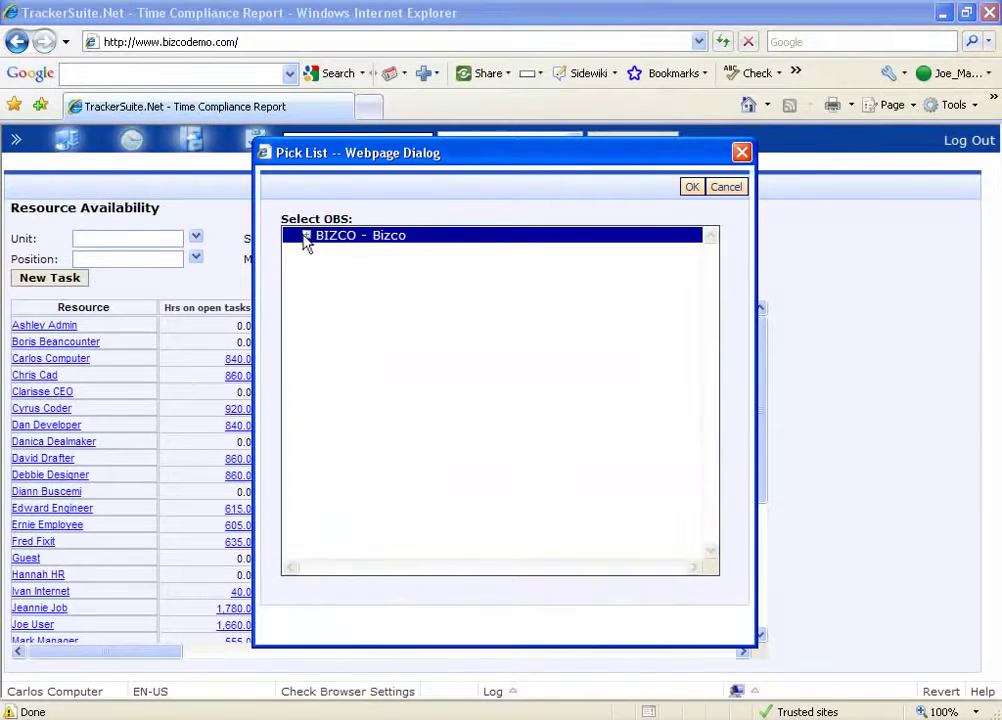
left_click(307, 237)
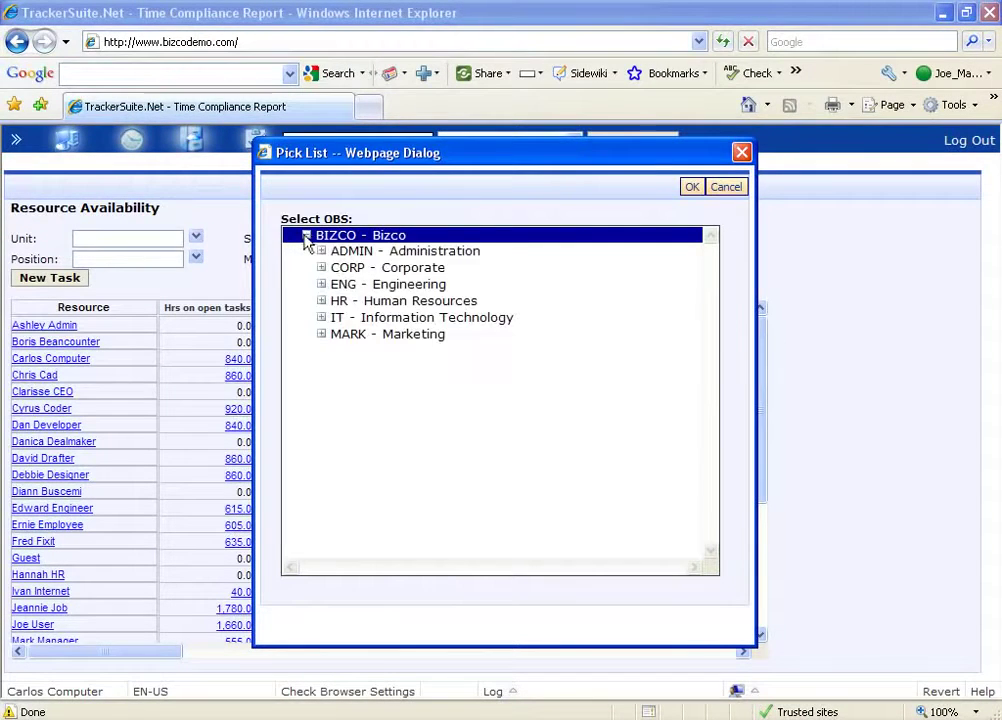
left_click(322, 319)
left_click(368, 340)
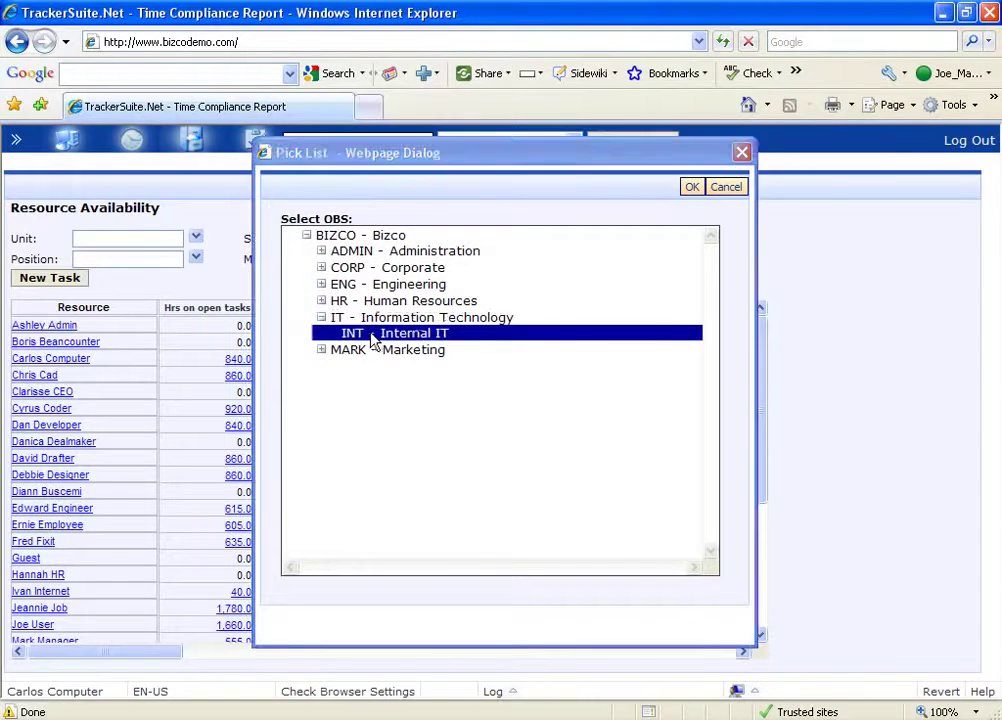
double_click(372, 340)
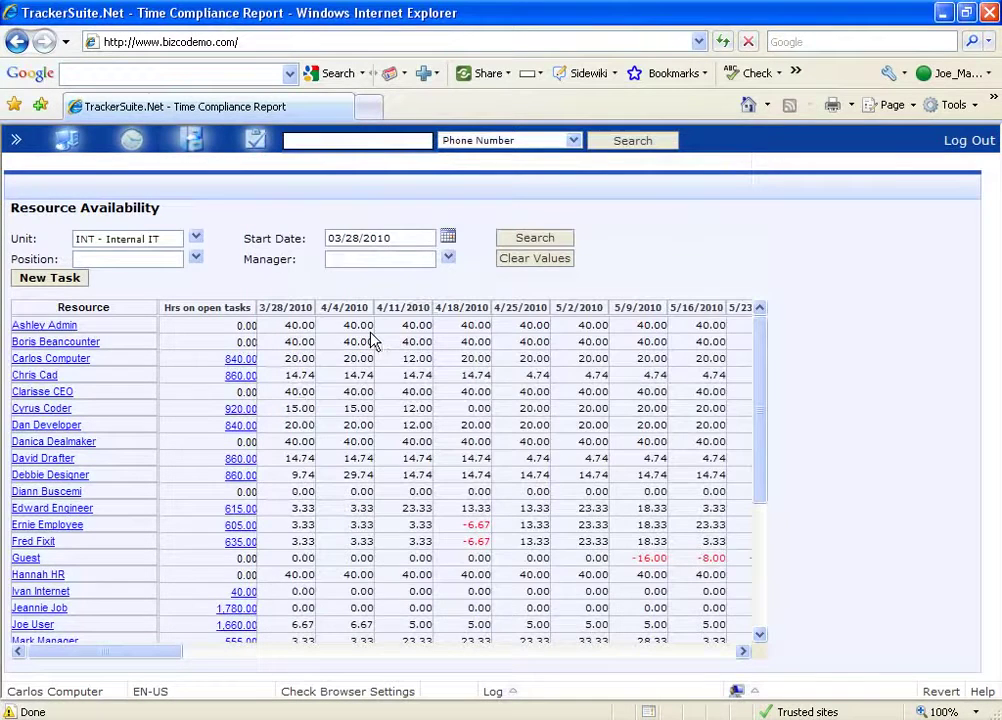
left_click(527, 246)
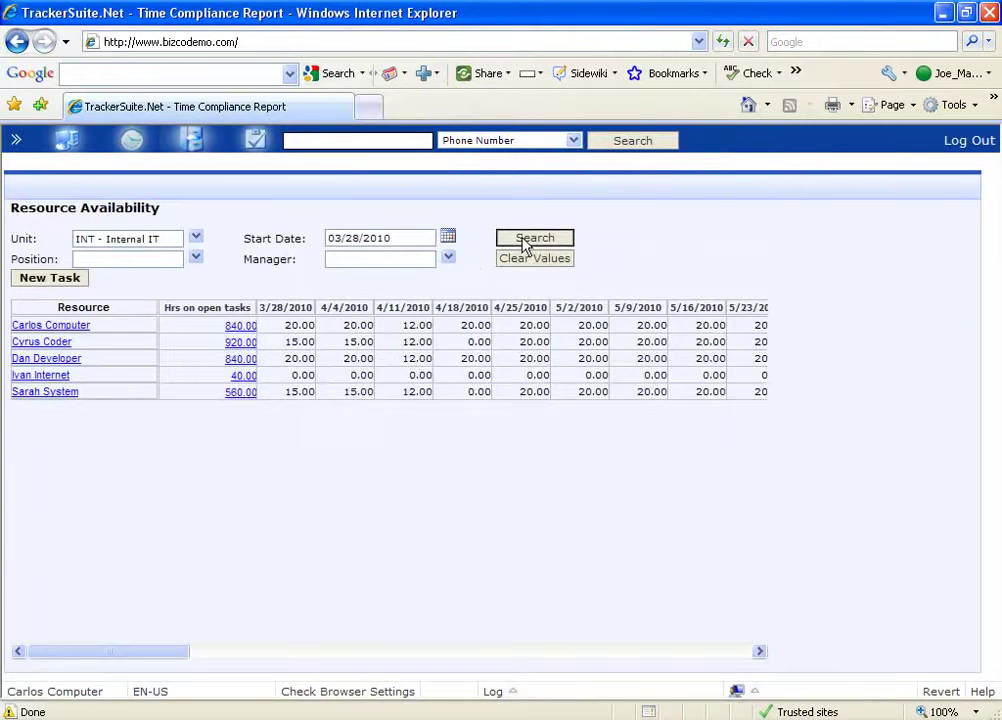
left_click(68, 362)
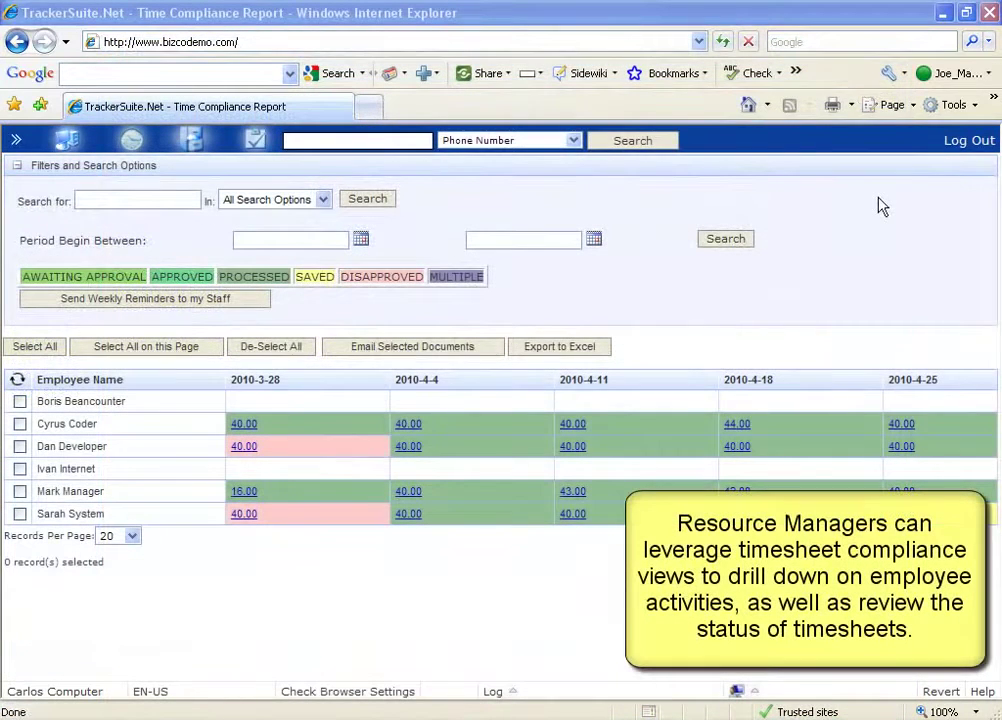
Step: Open the third listed employee's time sheet for the 2010-4-11 period from the Time Compliance Report
left_click(570, 447)
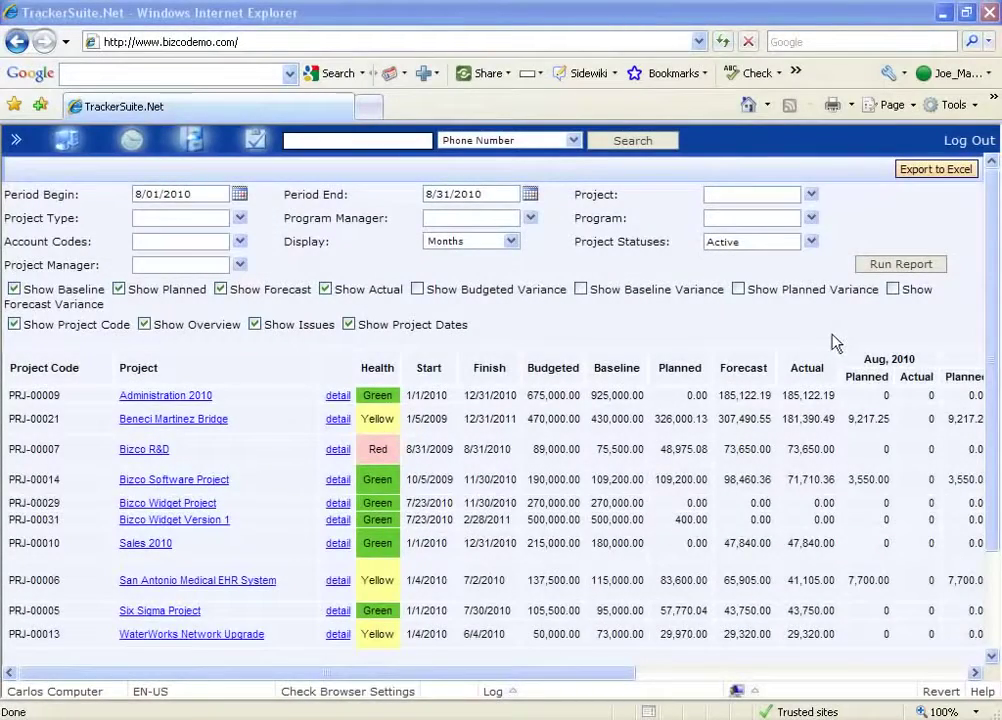
Step: Run the August 2010 project report with Budgeted, Baseline, Planned and Forecast Variance shown, and examine the added columns
left_click(418, 289)
left_click(580, 290)
left_click(738, 289)
left_click(892, 289)
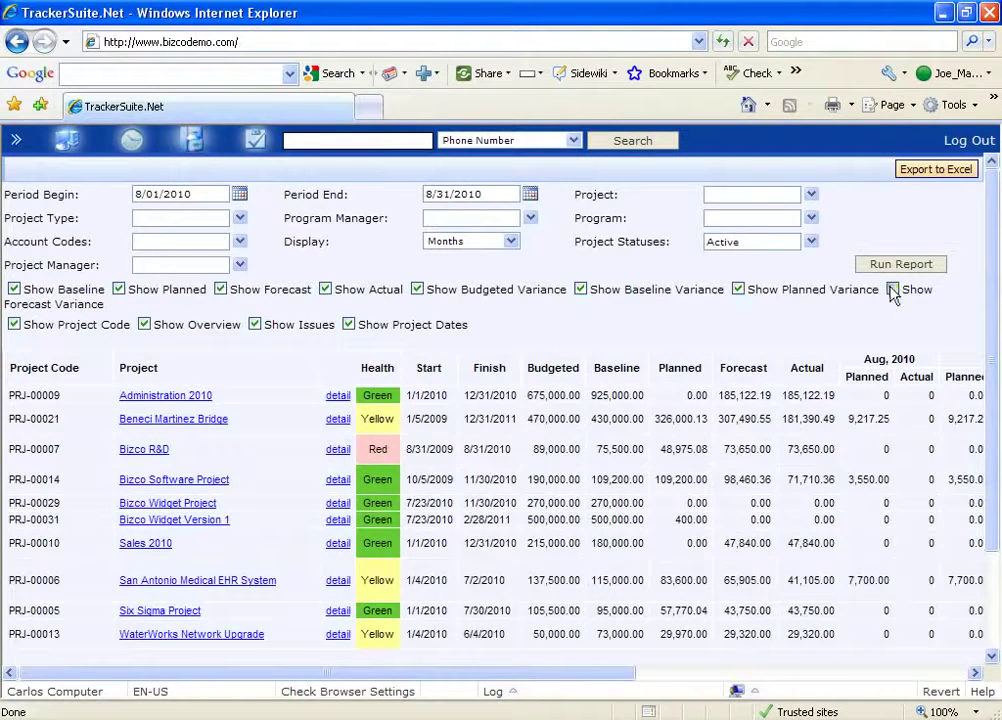
left_click(898, 264)
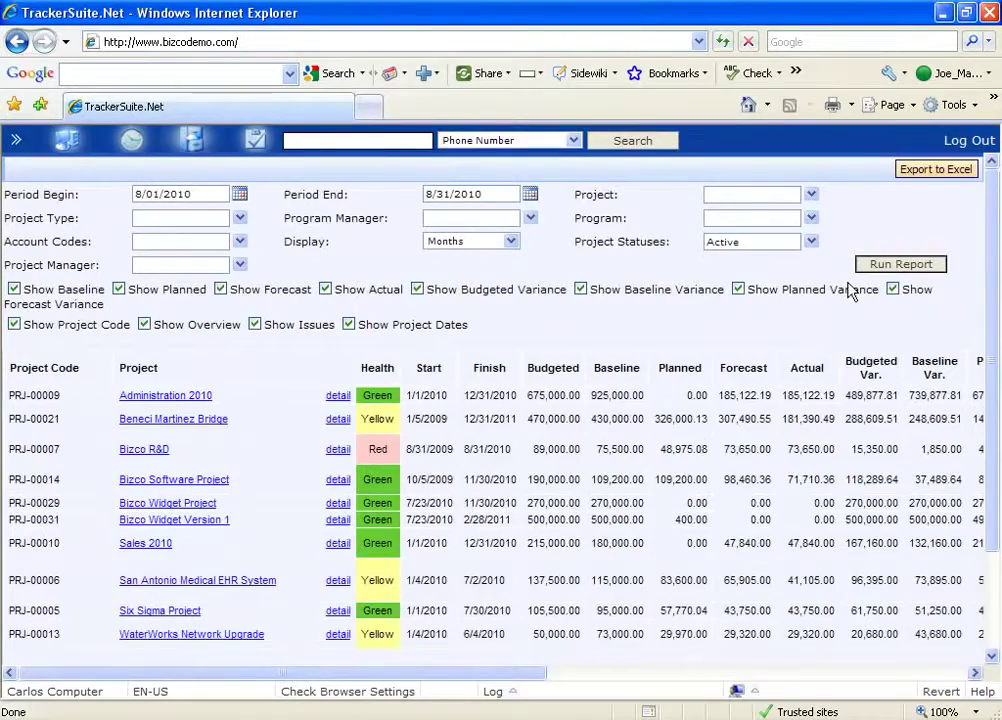
left_click_drag(470, 672, 658, 688)
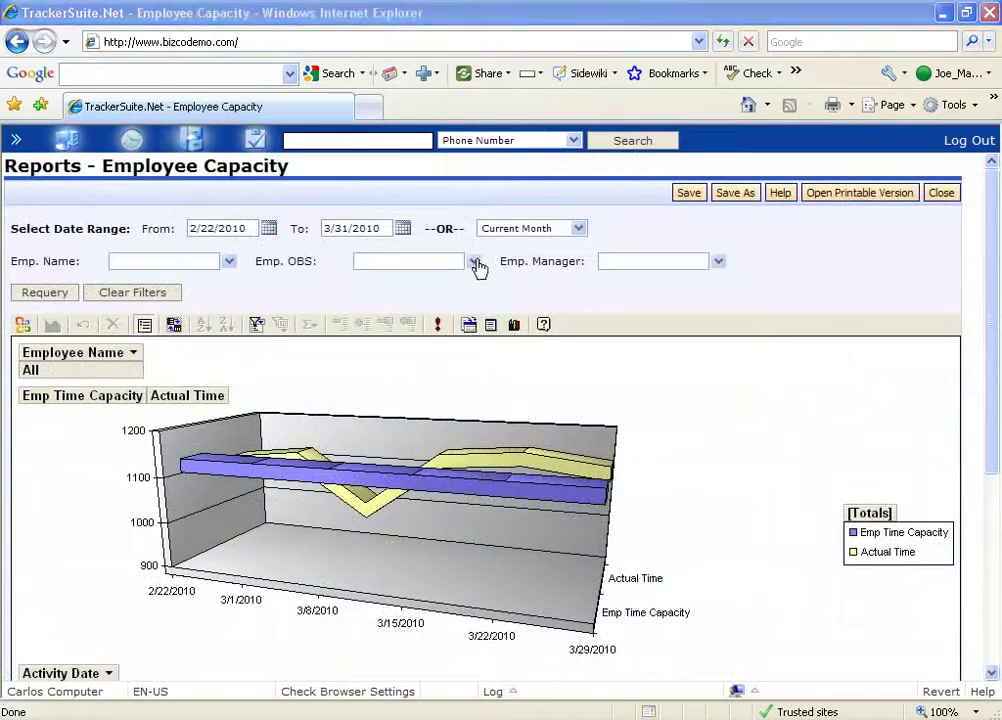
Step: Filter the Employee Capacity report to the INT - Internal IT organizational unit and requery it
left_click(477, 263)
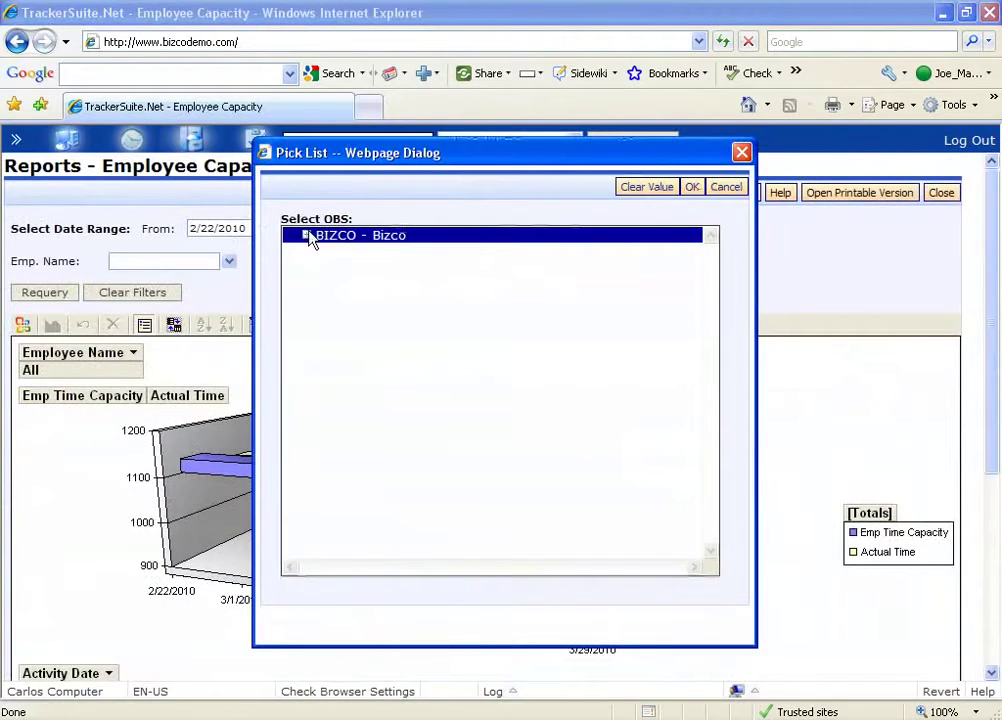
left_click(307, 236)
left_click(322, 318)
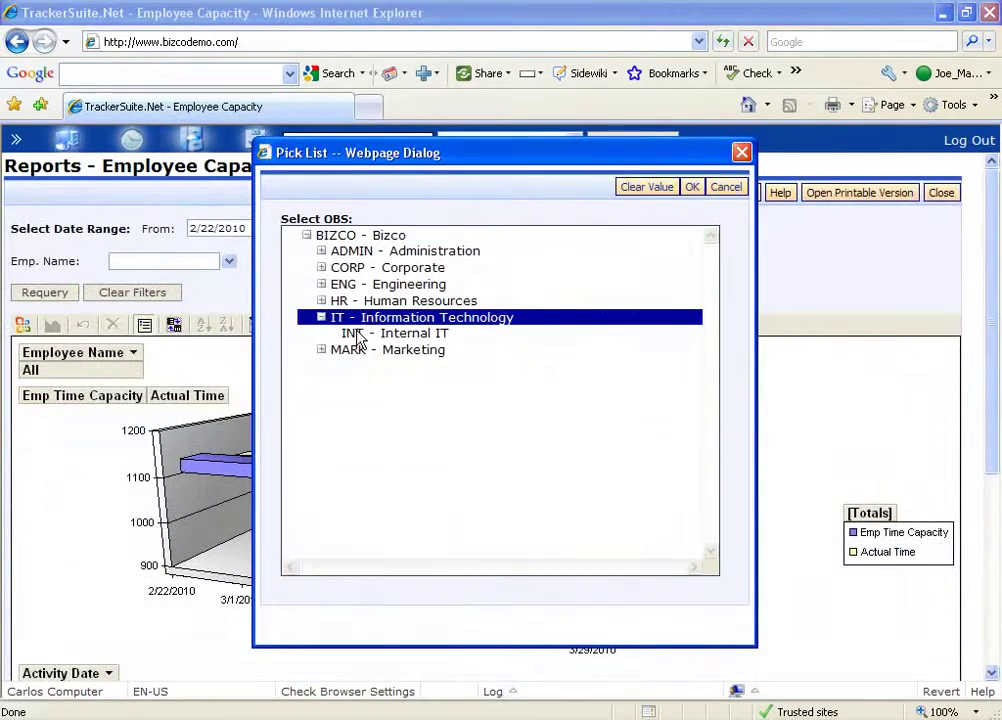
left_click(358, 335)
left_click(692, 188)
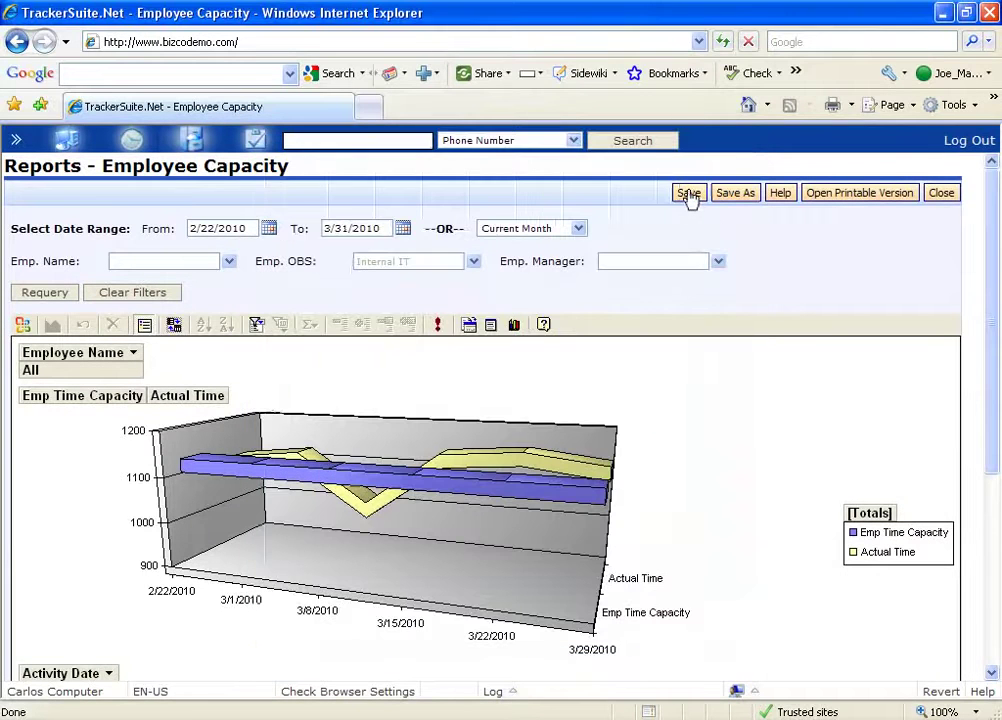
left_click(56, 293)
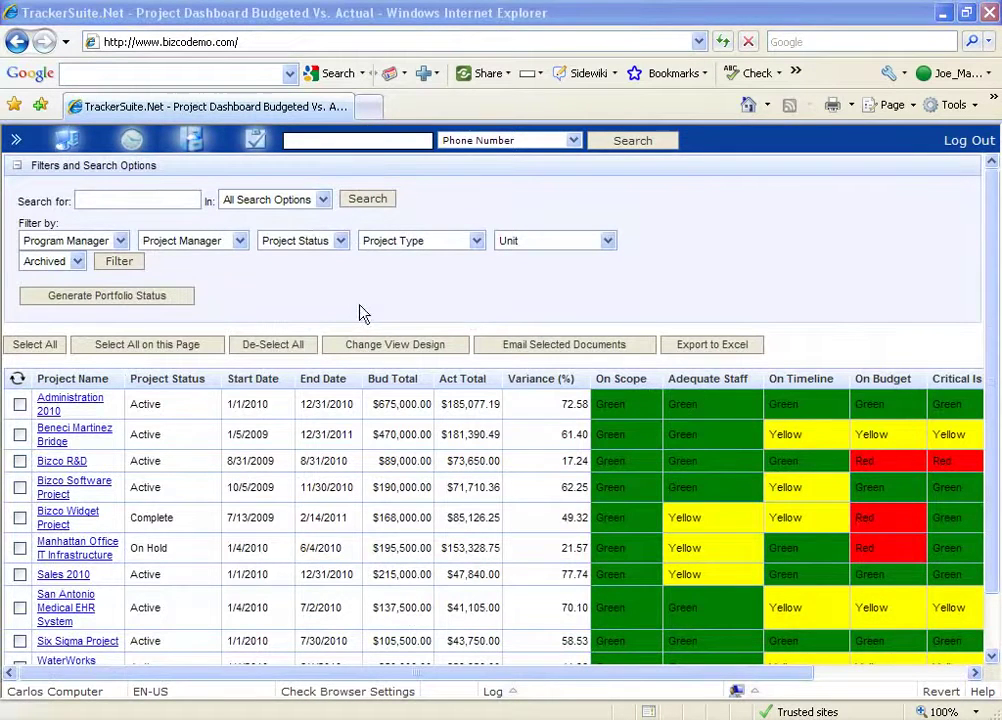
Step: Generate the portfolio status from the Project Dashboard Budgeted Vs. Actual view
left_click(88, 298)
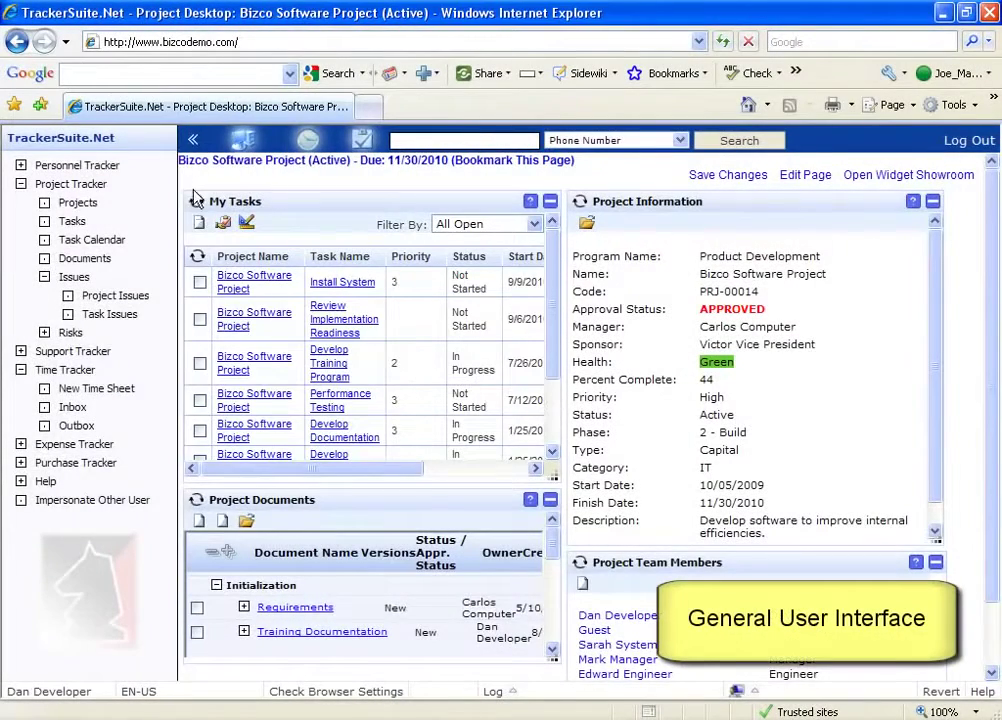
Step: Hide the navigation tree on the Bizco Software Project desktop in both the general user and project manager interfaces
left_click(194, 139)
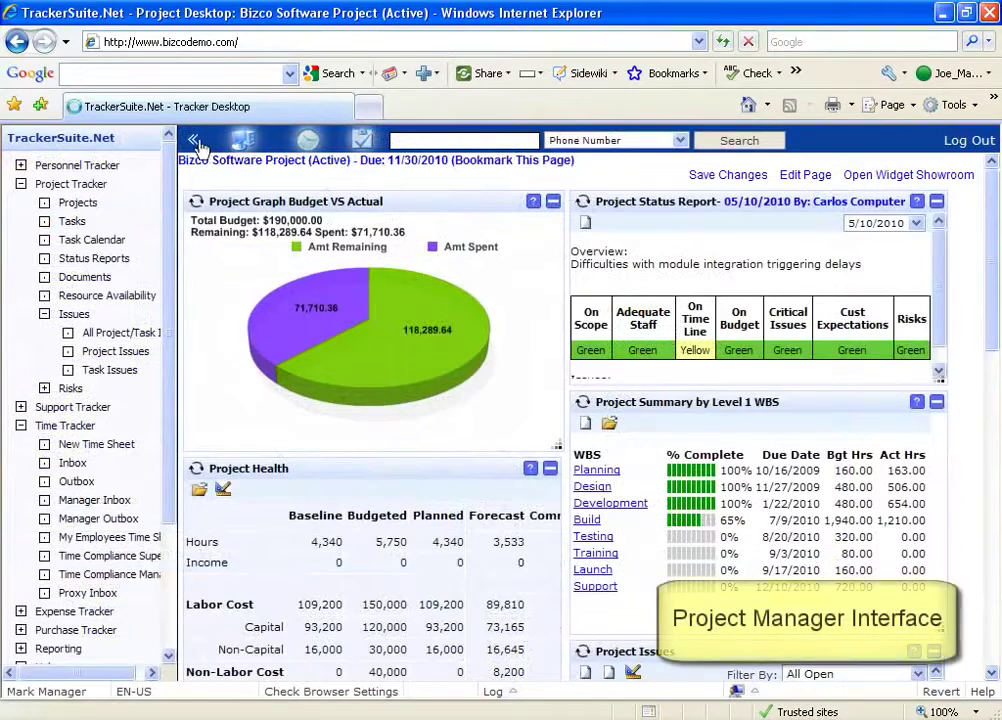
left_click(193, 139)
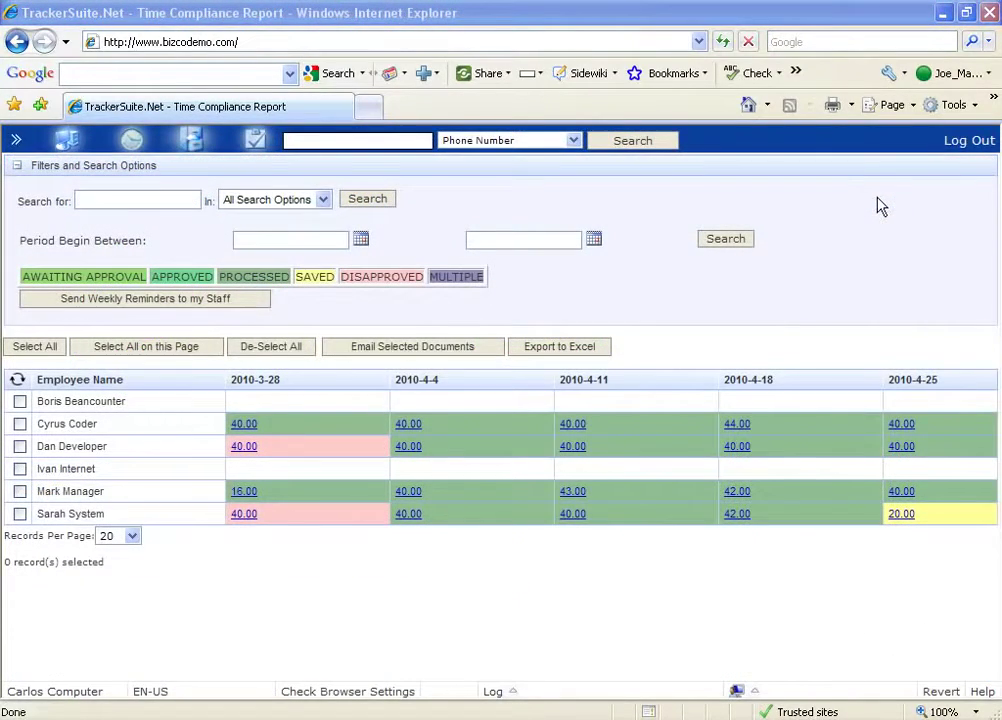
Step: Open the third employee's 2010-4-11 time sheet from the Time Compliance Report, and generate the portfolio status from the Project Dashboard
left_click(569, 448)
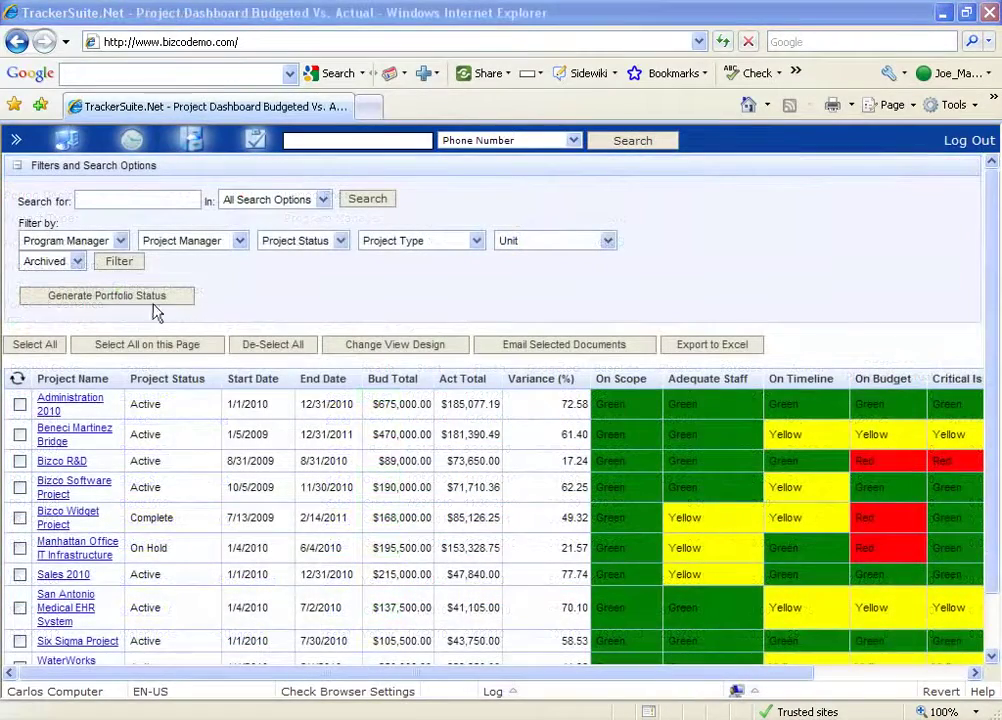
left_click(148, 298)
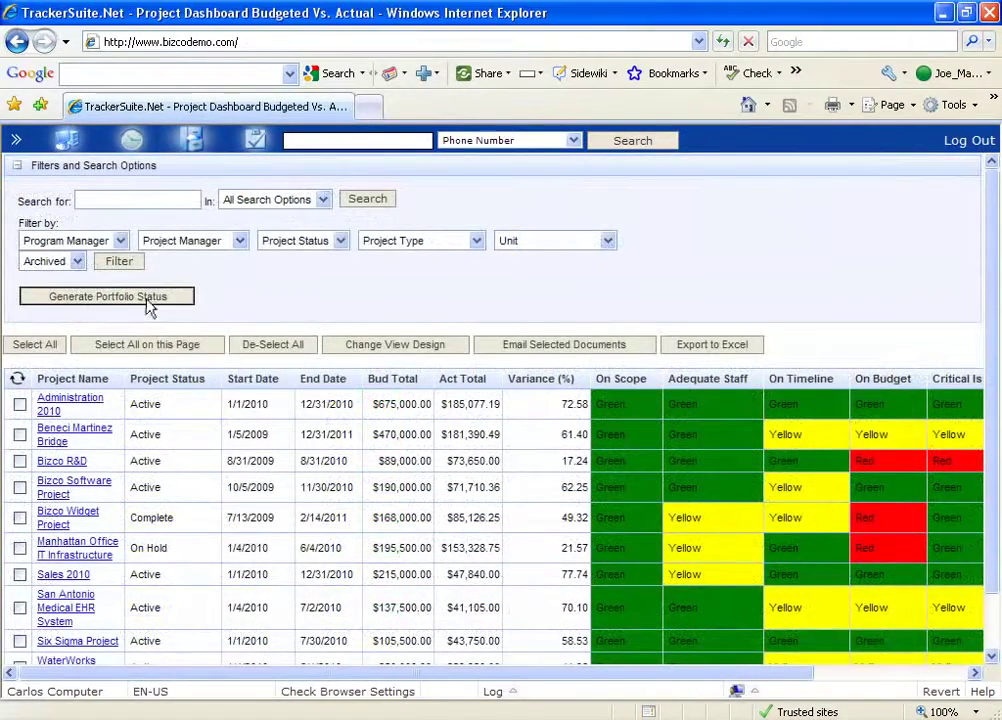